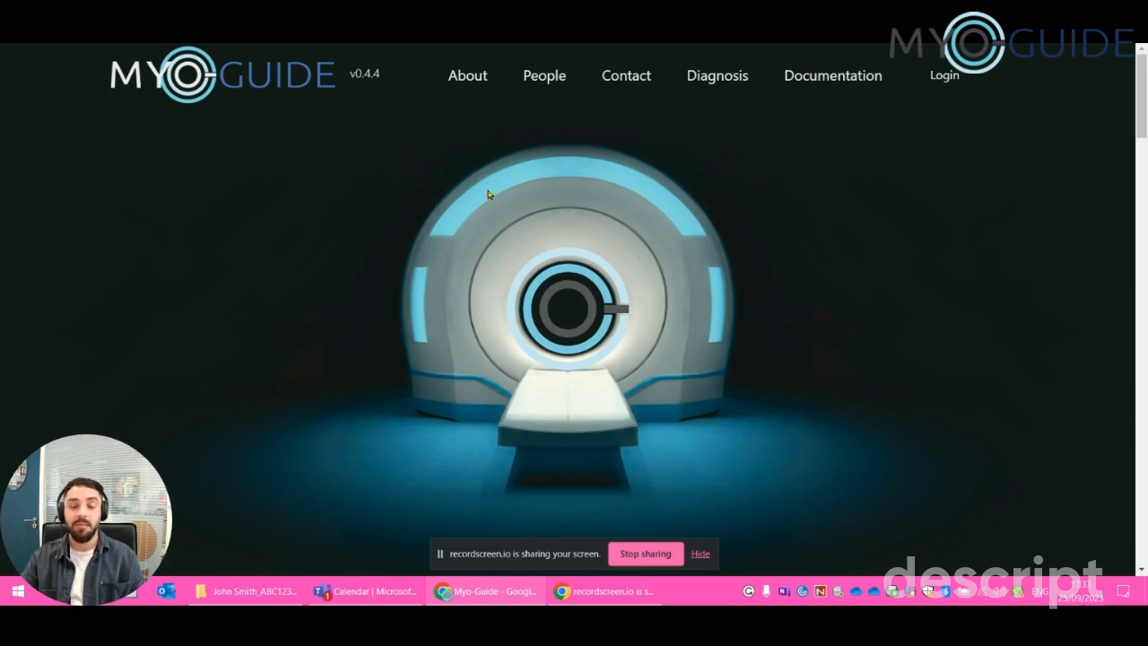
# Switch to File Explorer and open the DICOM image IMG-0021-00045 from the patient's lower folder in Anon-Training.
pyautogui.hotkey('ctrl', 'Tab')
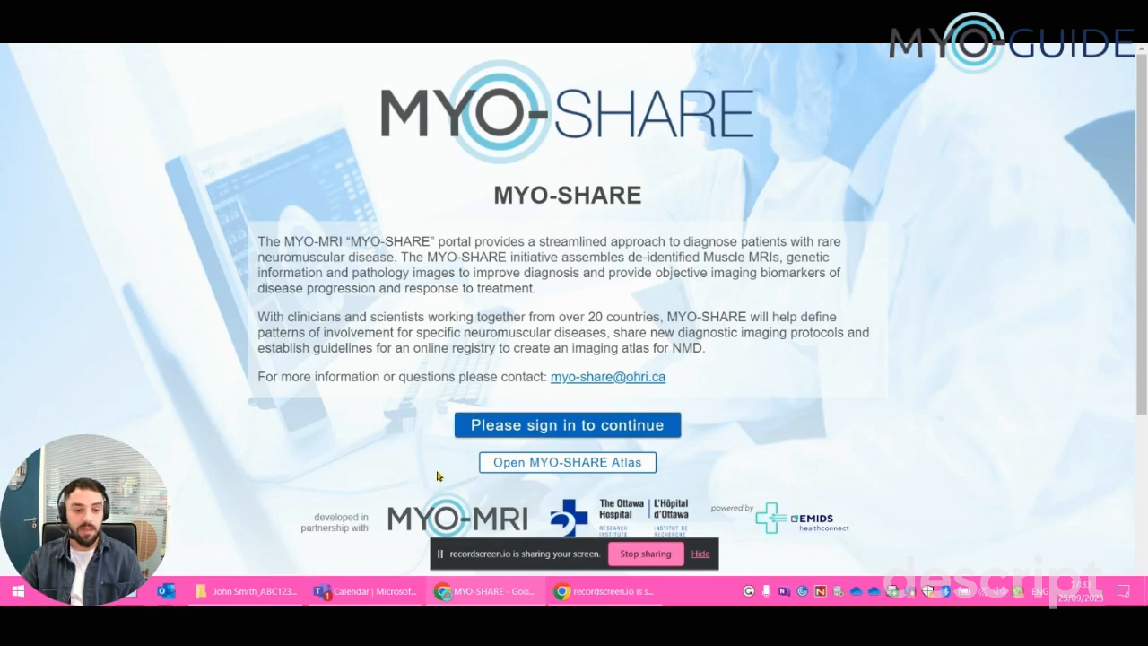
pyautogui.click(269, 591)
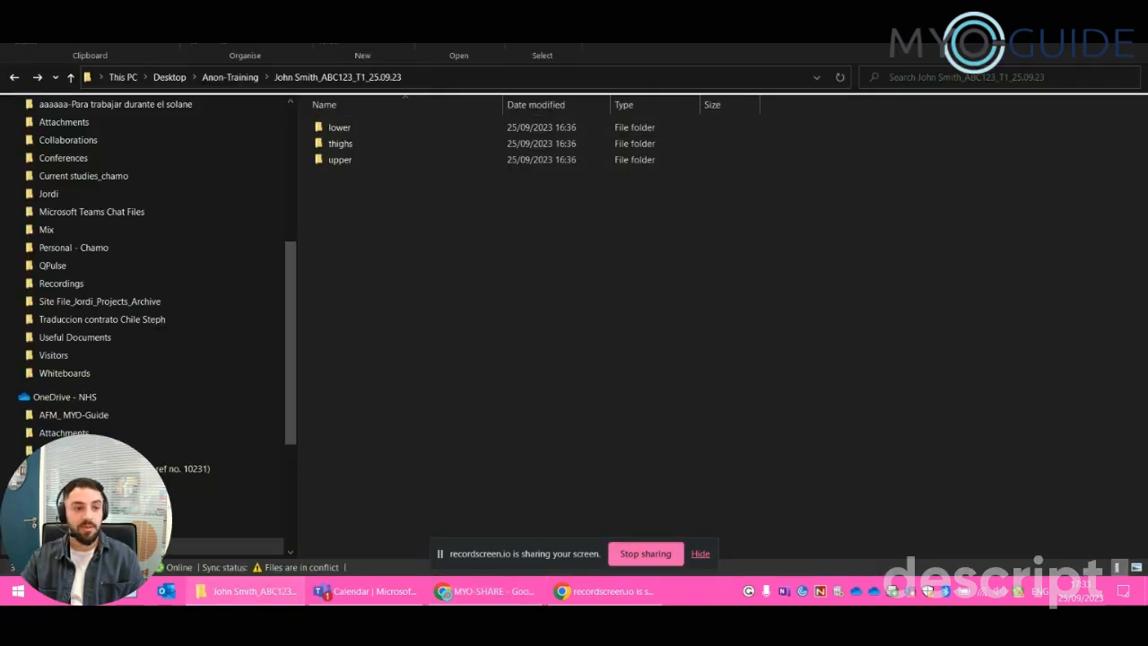
pyautogui.click(13, 79)
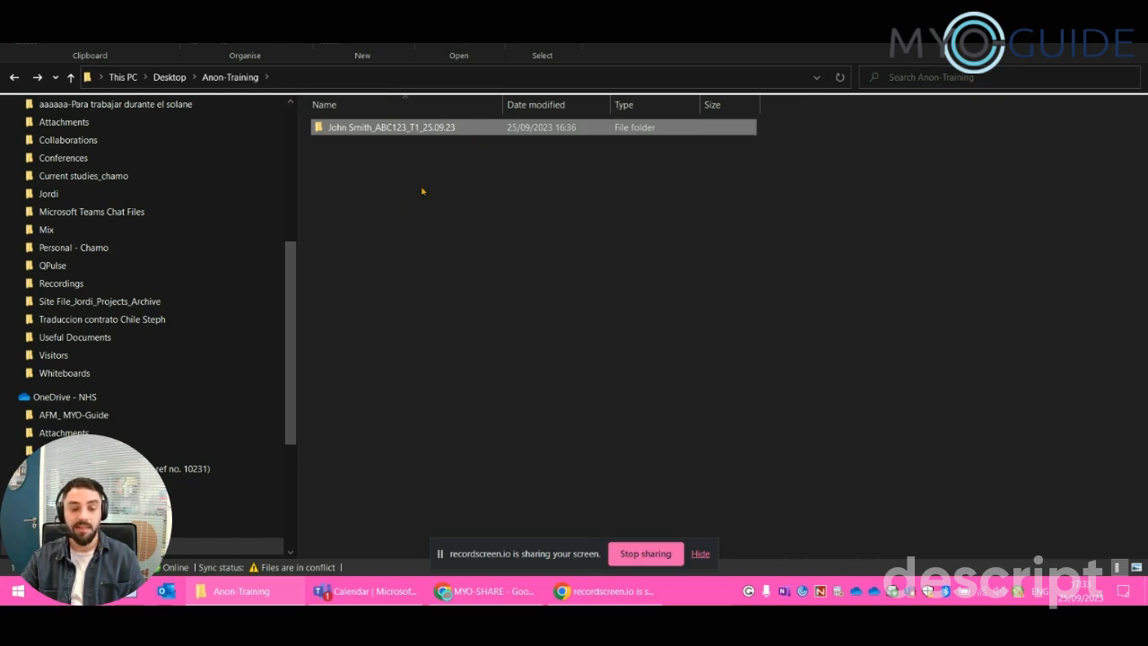
pyautogui.doubleClick(404, 130)
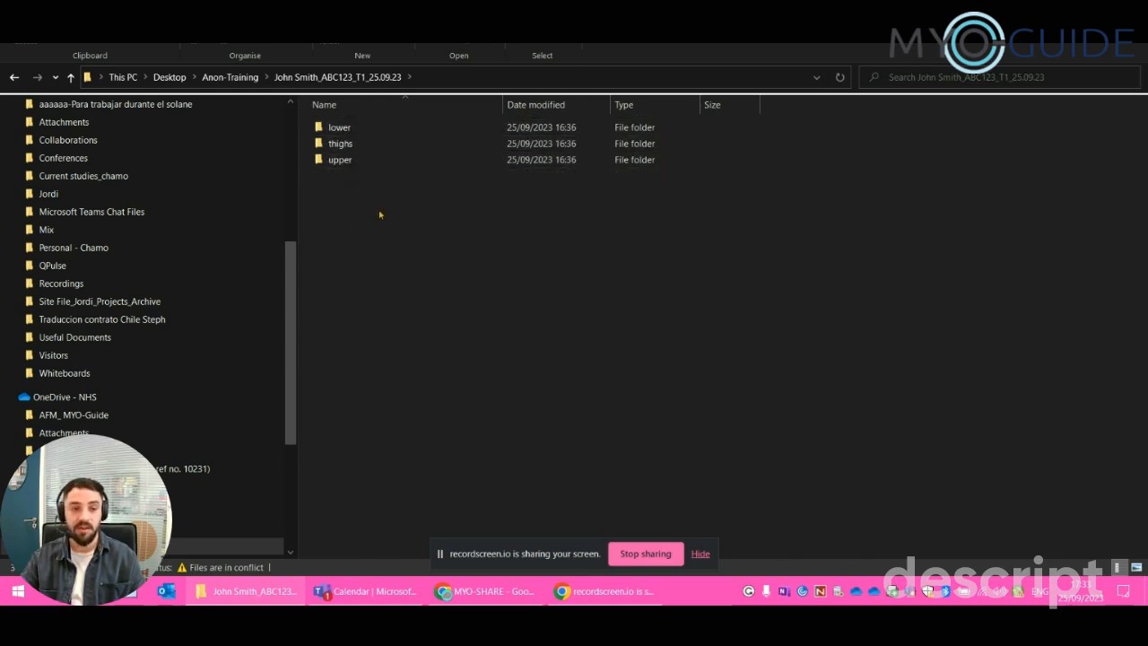
pyautogui.click(353, 134)
pyautogui.doubleClick(354, 134)
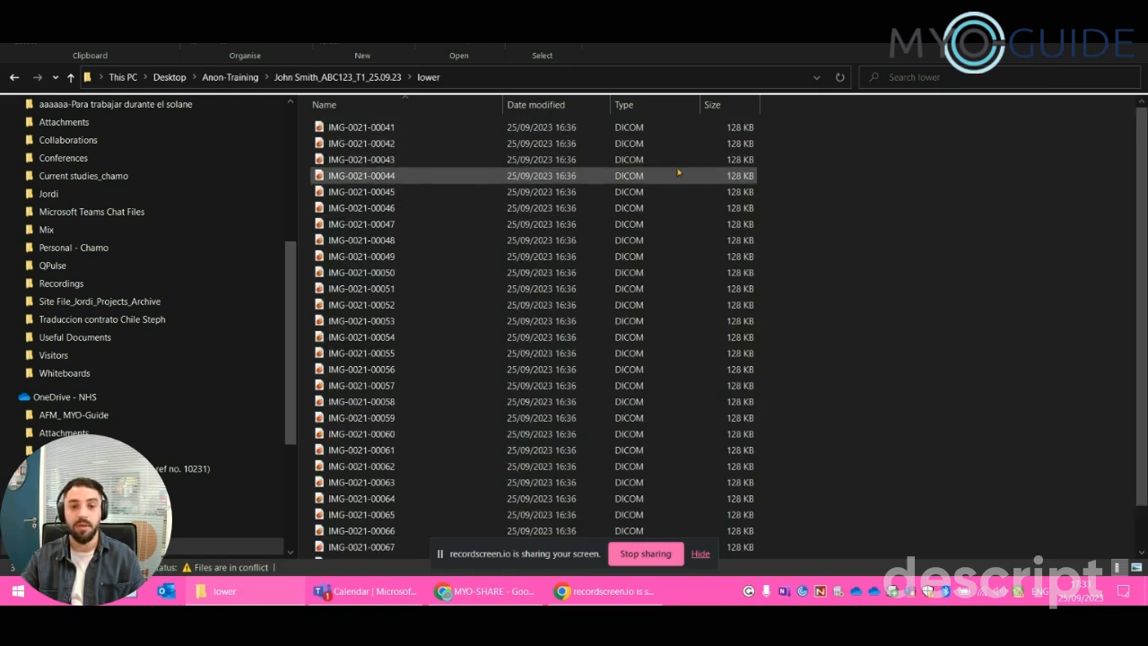
pyautogui.click(351, 194)
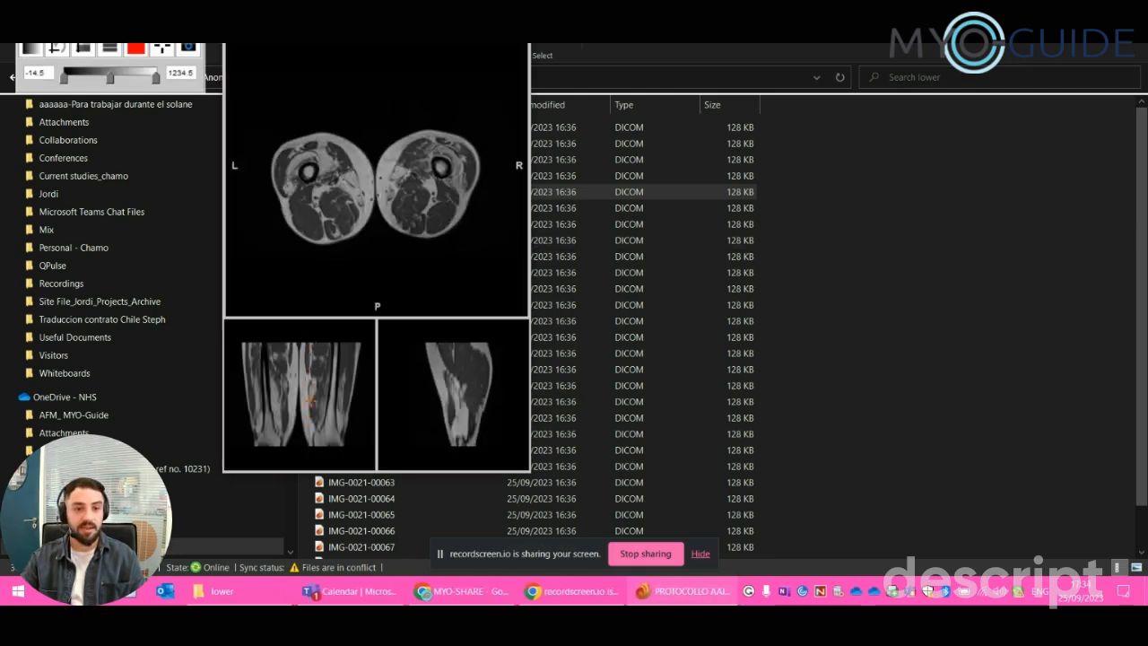
# View the scan's image information, search its DICOM header for "patient", and close the viewer.
pyautogui.moveTo(318, 390); pyautogui.dragTo(319, 375)
pyautogui.click(237, 6)
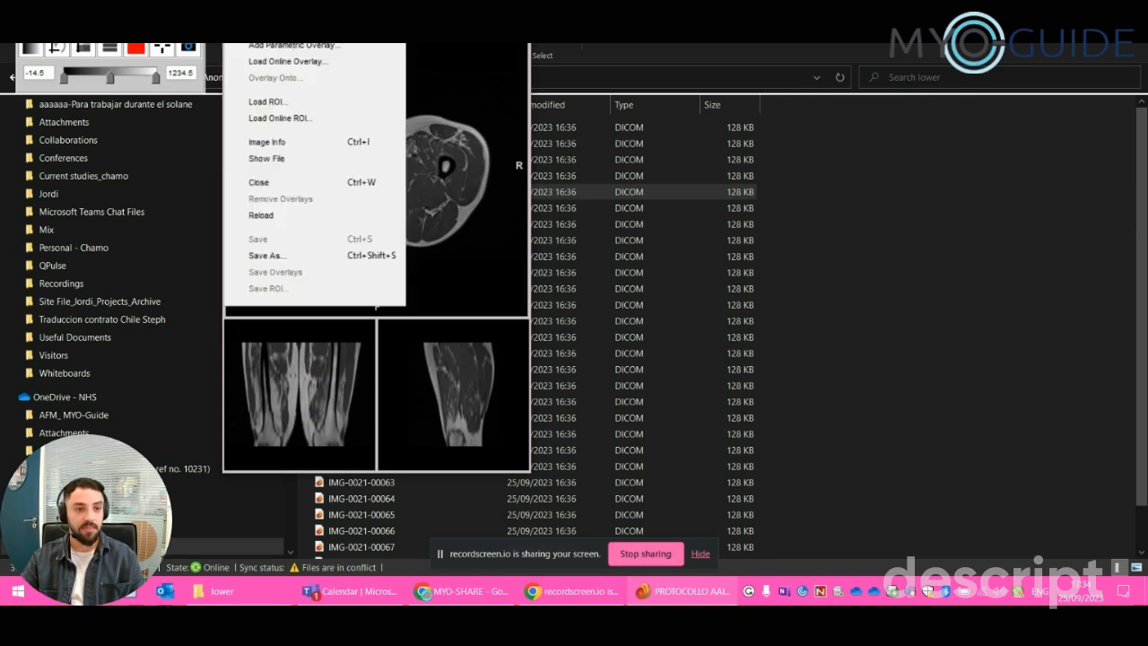
pyautogui.click(267, 143)
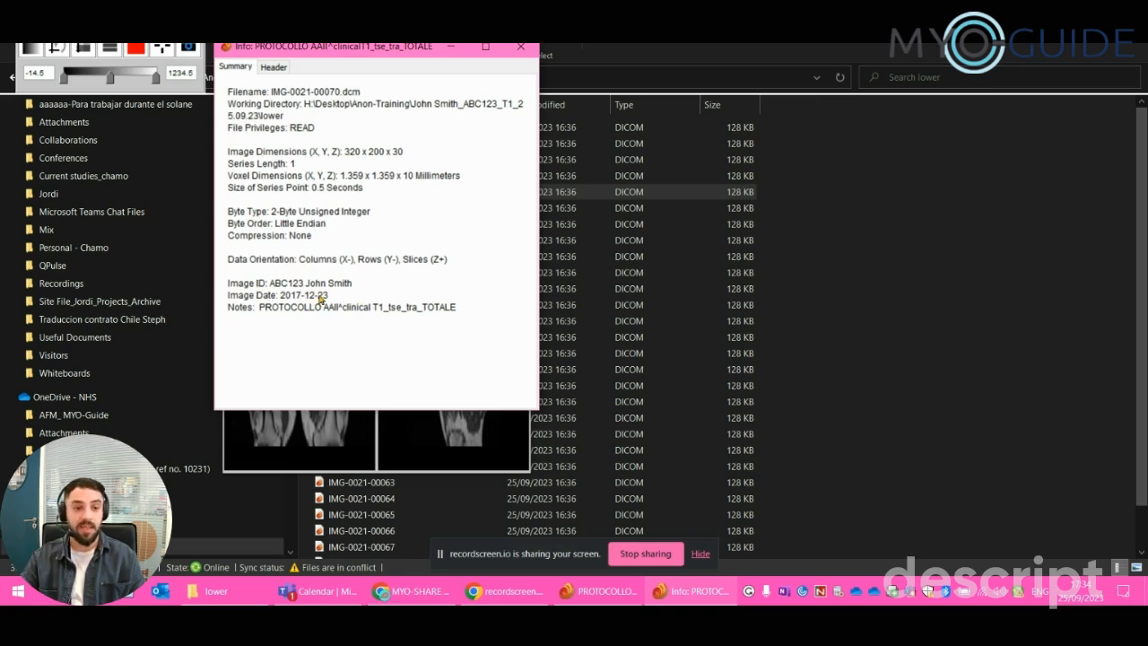
pyautogui.click(271, 68)
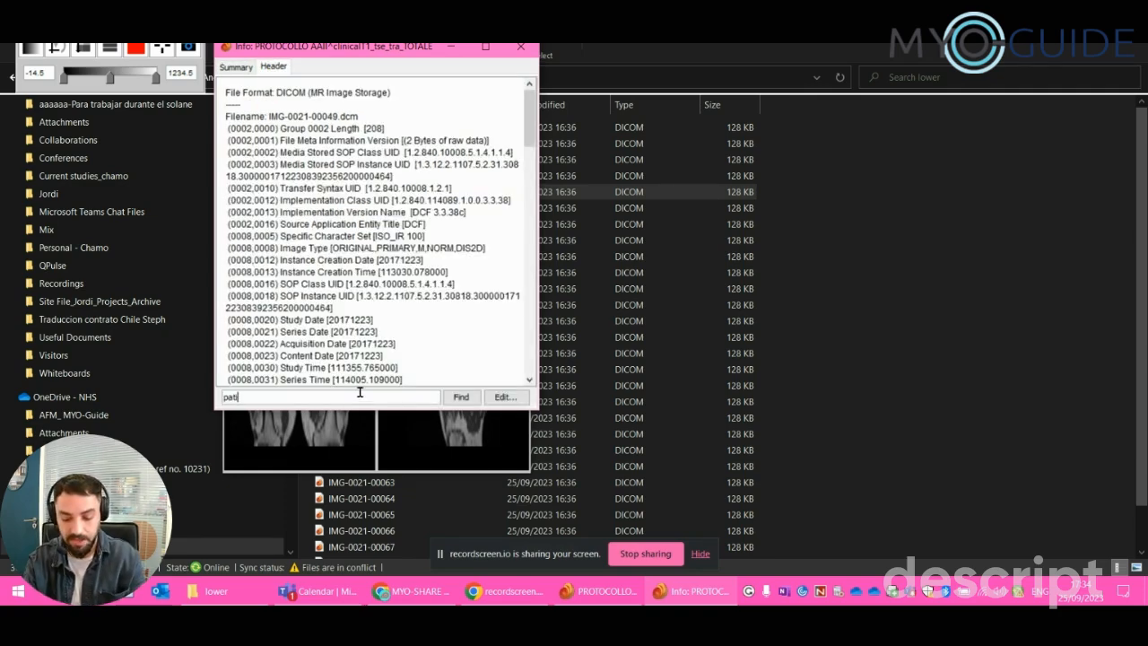
pyautogui.press('Return')
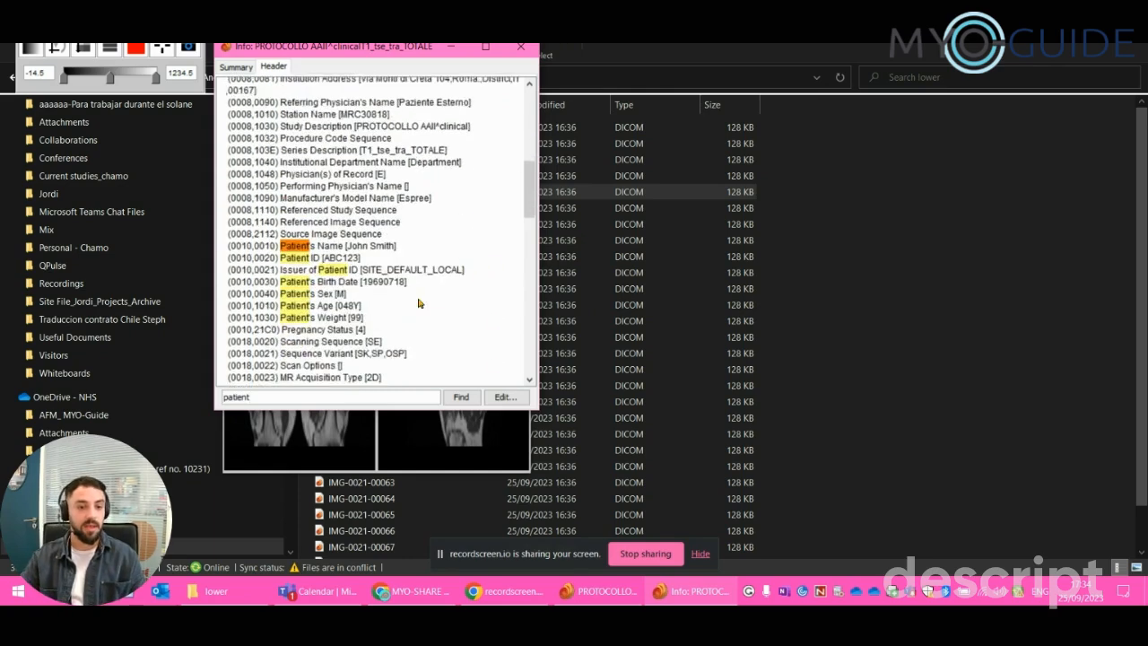
pyautogui.scroll(-5, 368, 269)
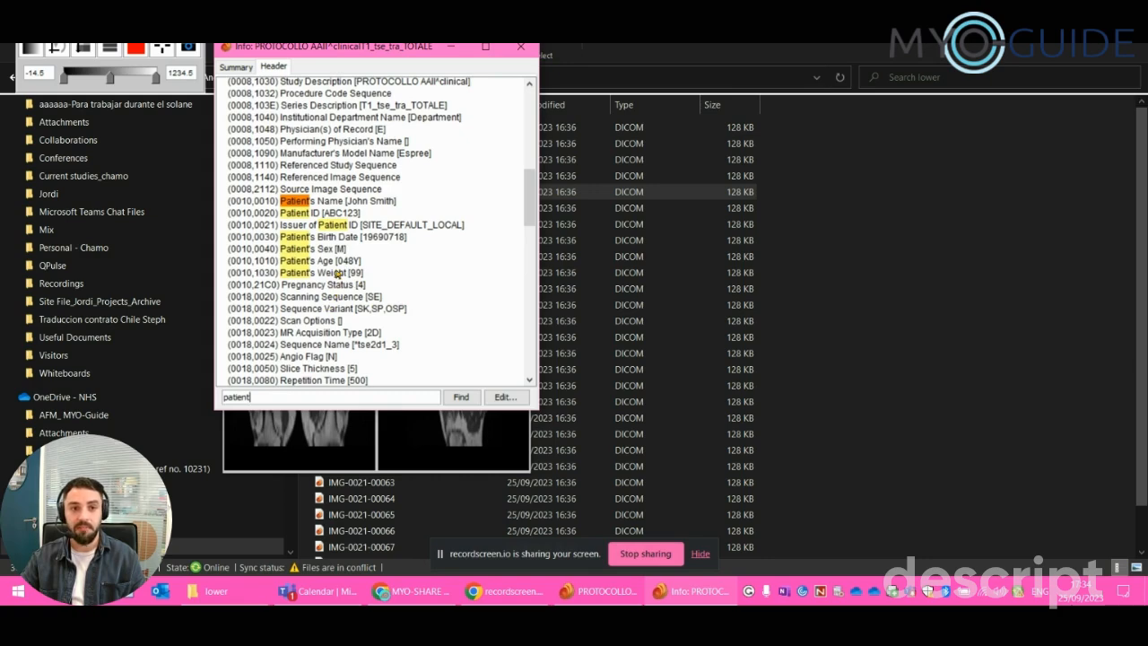
pyautogui.click(522, 47)
pyautogui.click(524, 46)
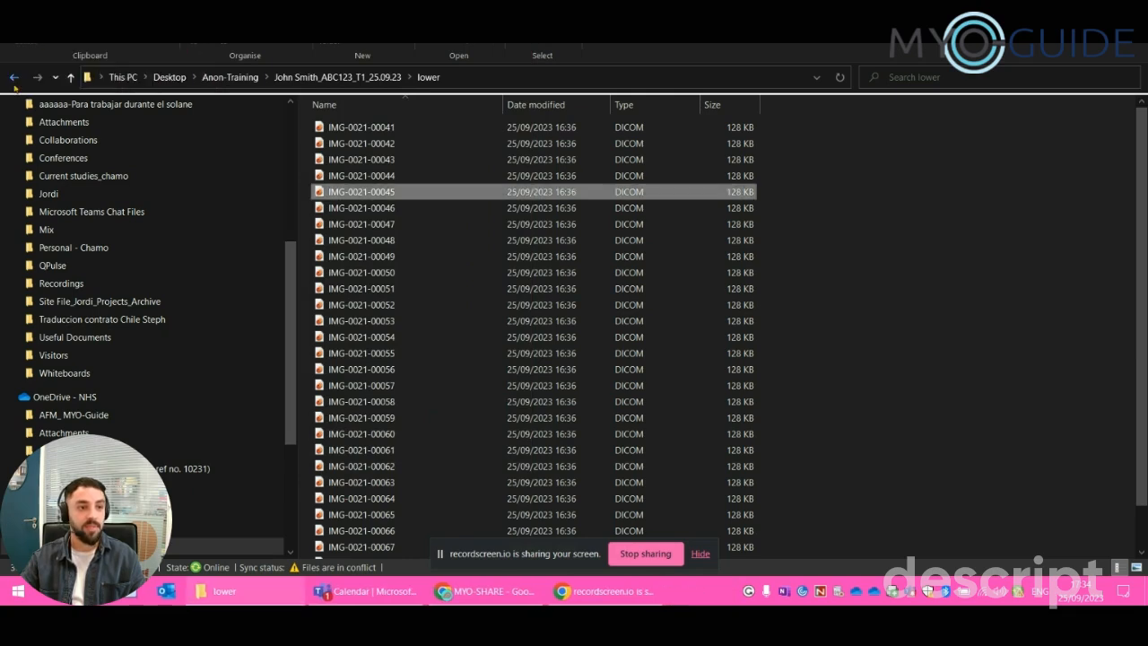
# Return to the patient's main folder and launch CARE DICOM Anonymizer.
pyautogui.click(15, 78)
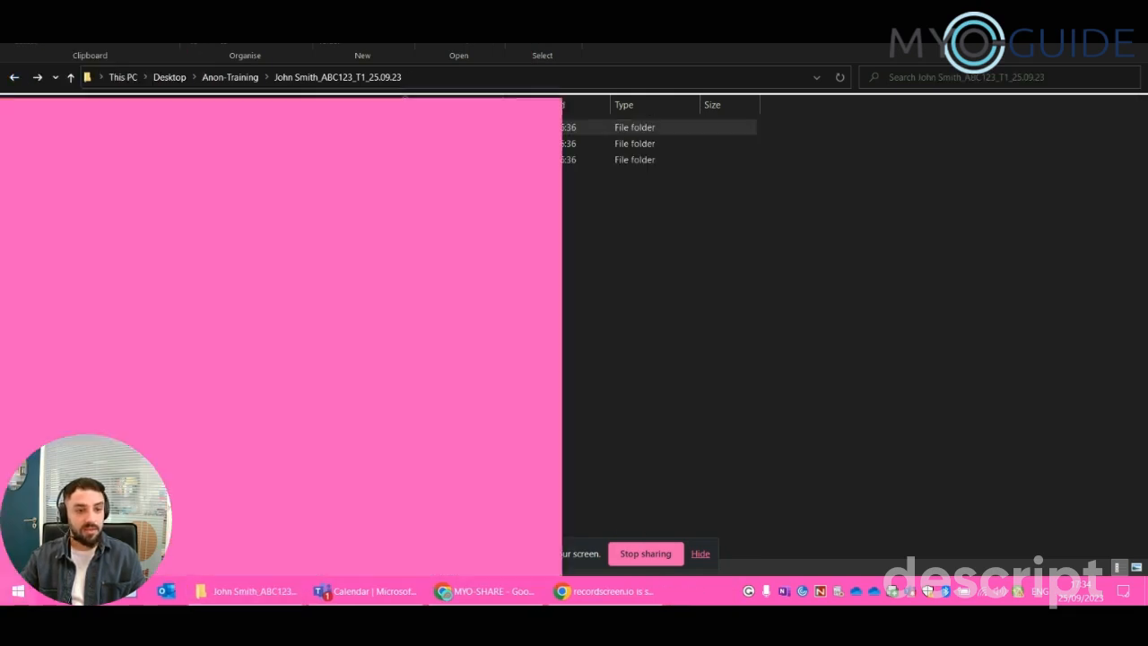
pyautogui.click(18, 591)
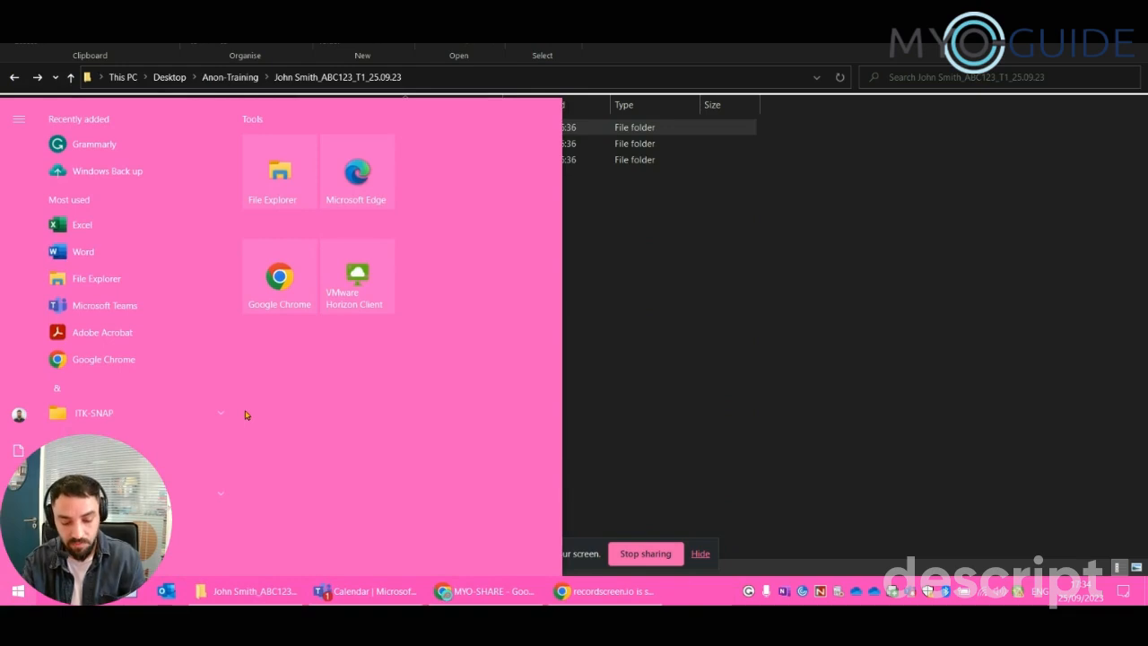
pyautogui.write('care')
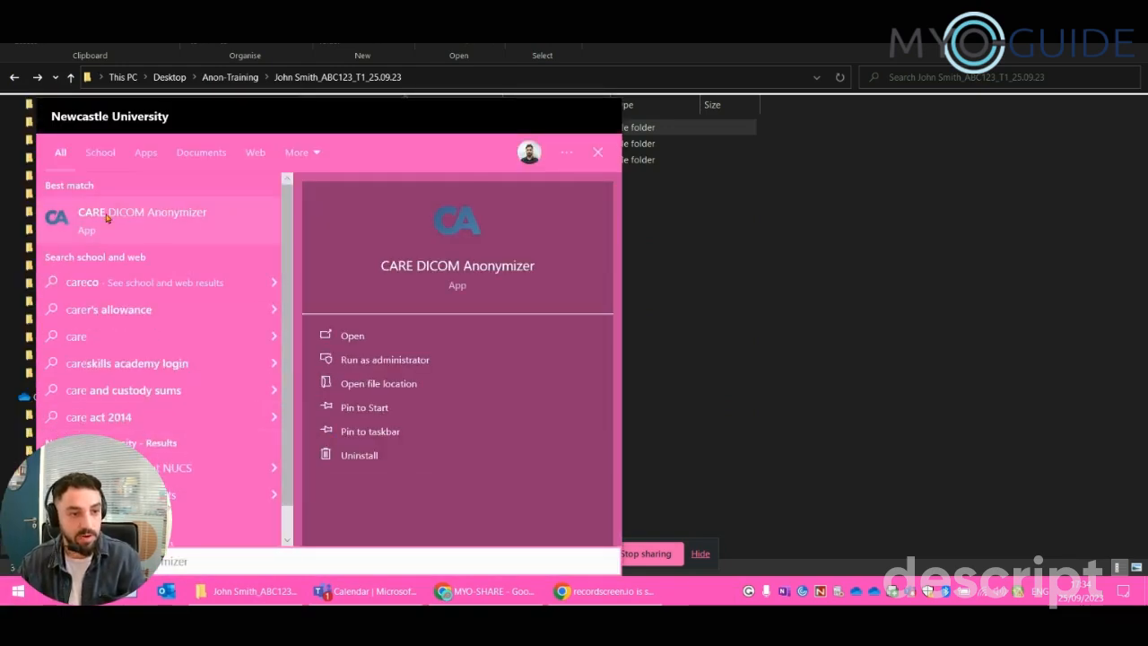
pyautogui.click(170, 232)
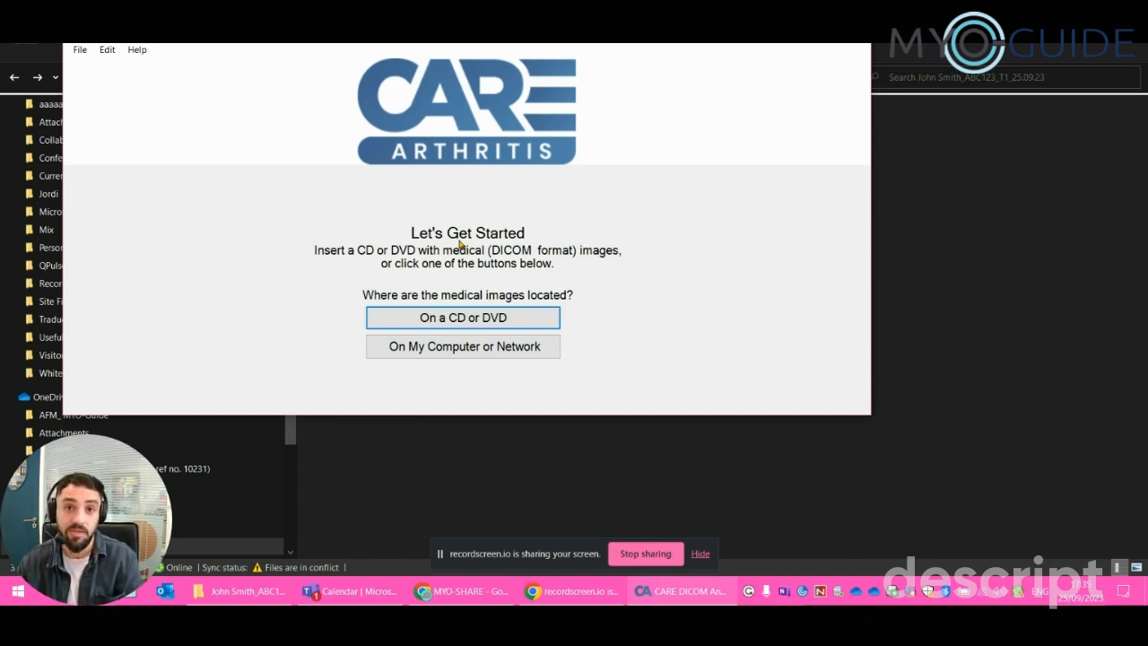
pyautogui.click(500, 347)
pyautogui.click(903, 159)
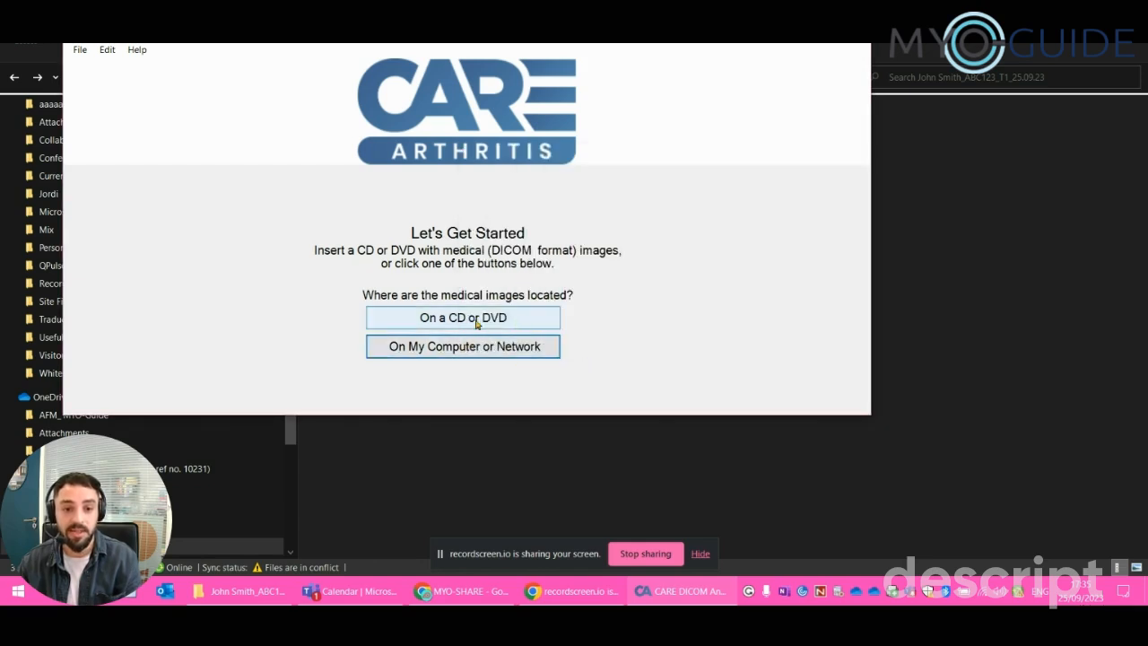
pyautogui.click(482, 355)
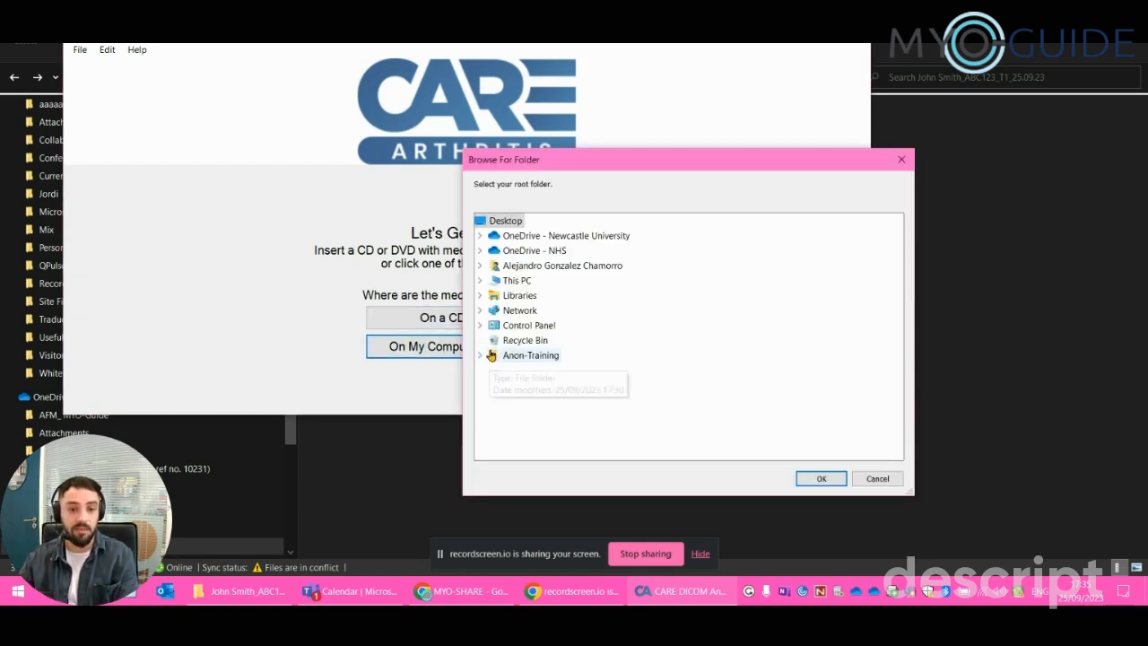
pyautogui.click(540, 357)
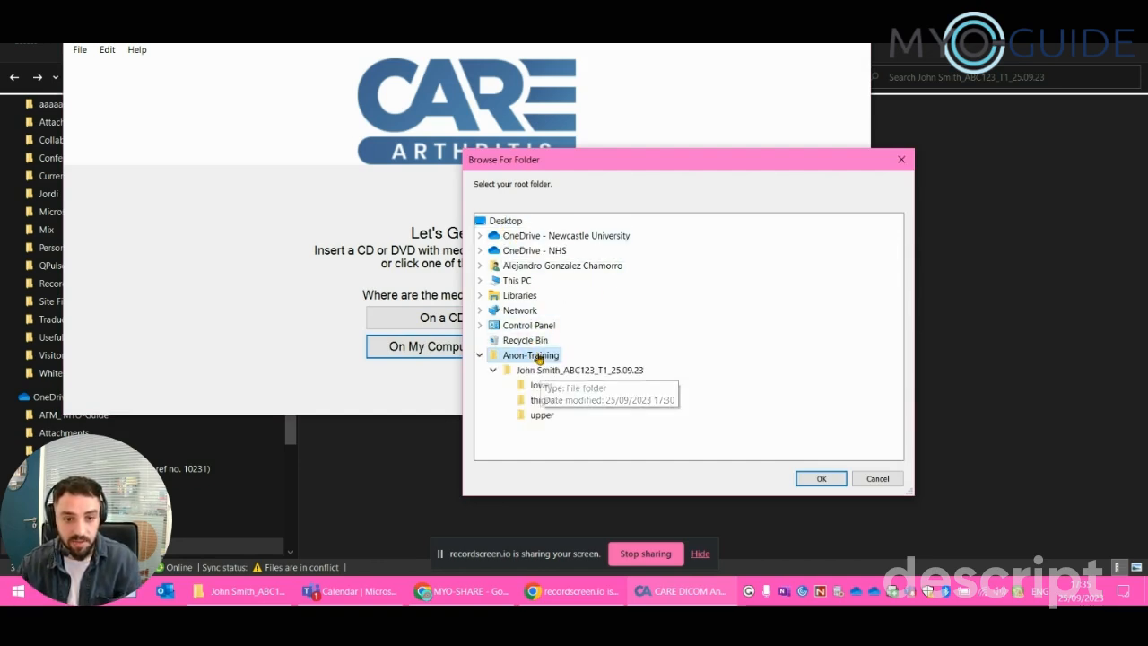
pyautogui.click(549, 371)
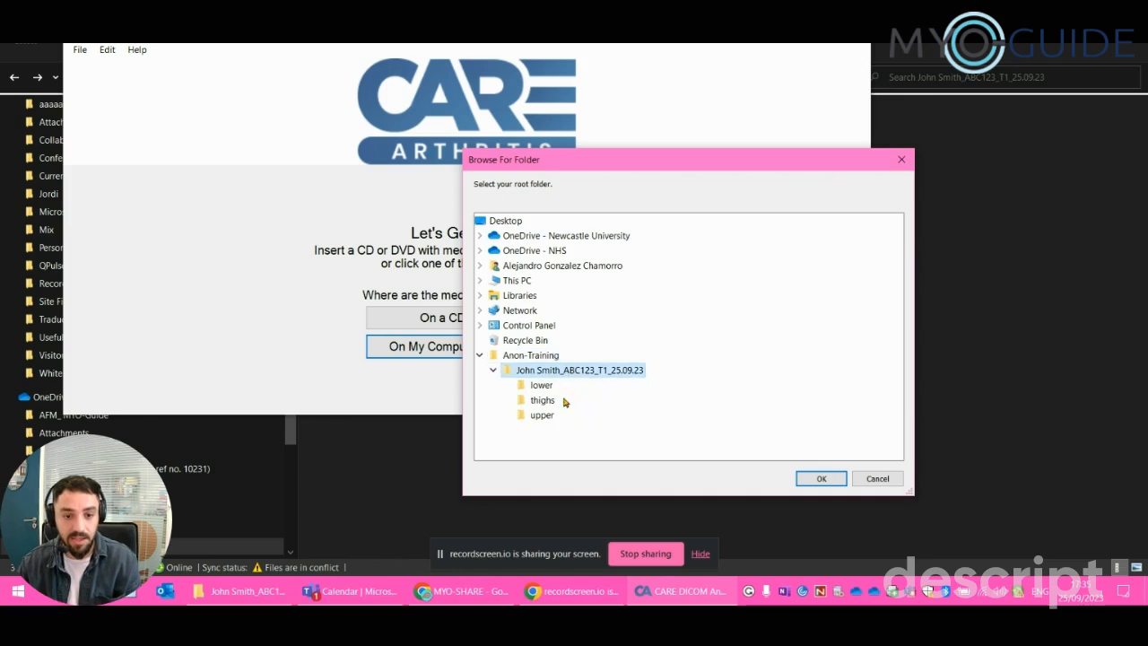
pyautogui.click(903, 160)
# Switch to File Explorer and rename the patient's folder inside Anon-Training as Patient1.
pyautogui.click(262, 592)
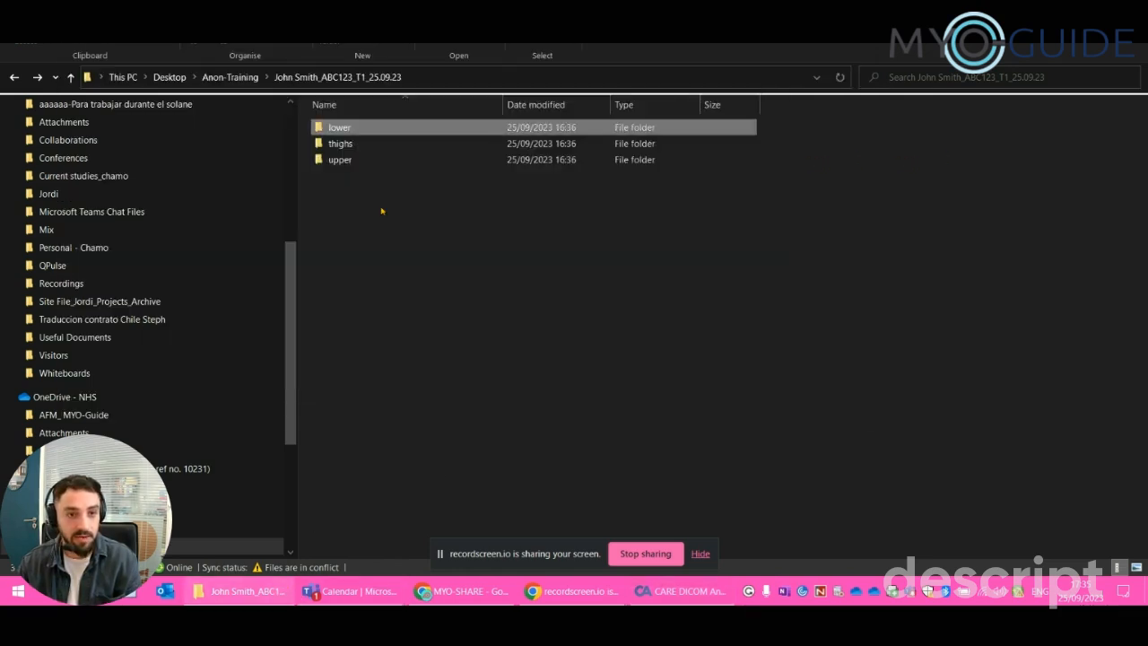
pyautogui.click(15, 77)
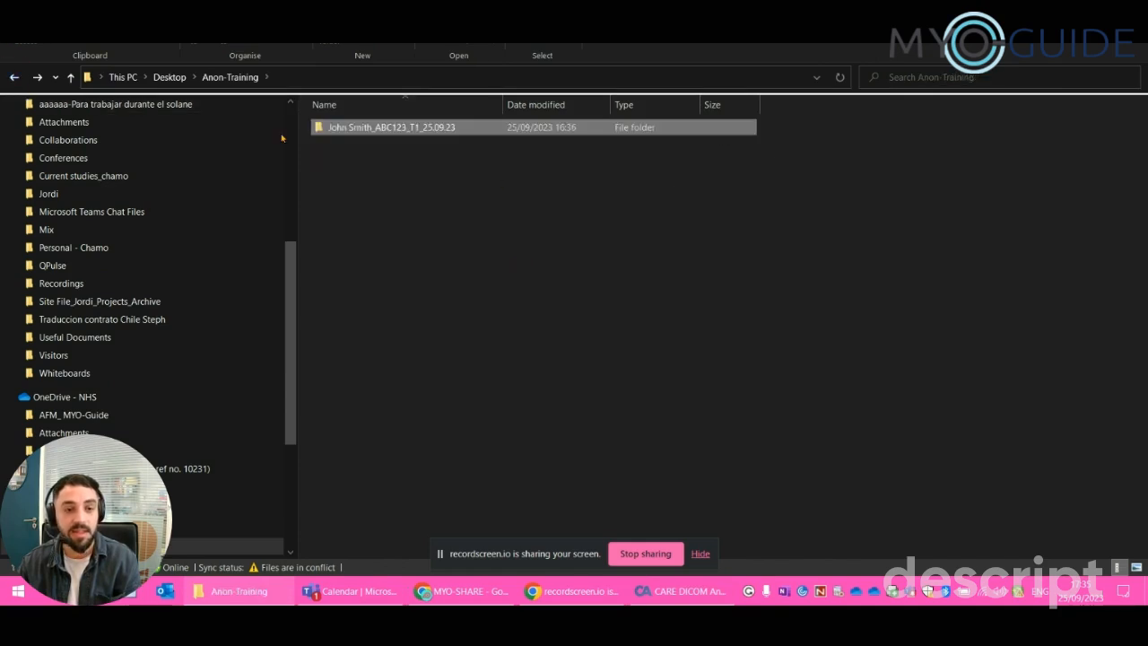
pyautogui.rightClick(356, 131)
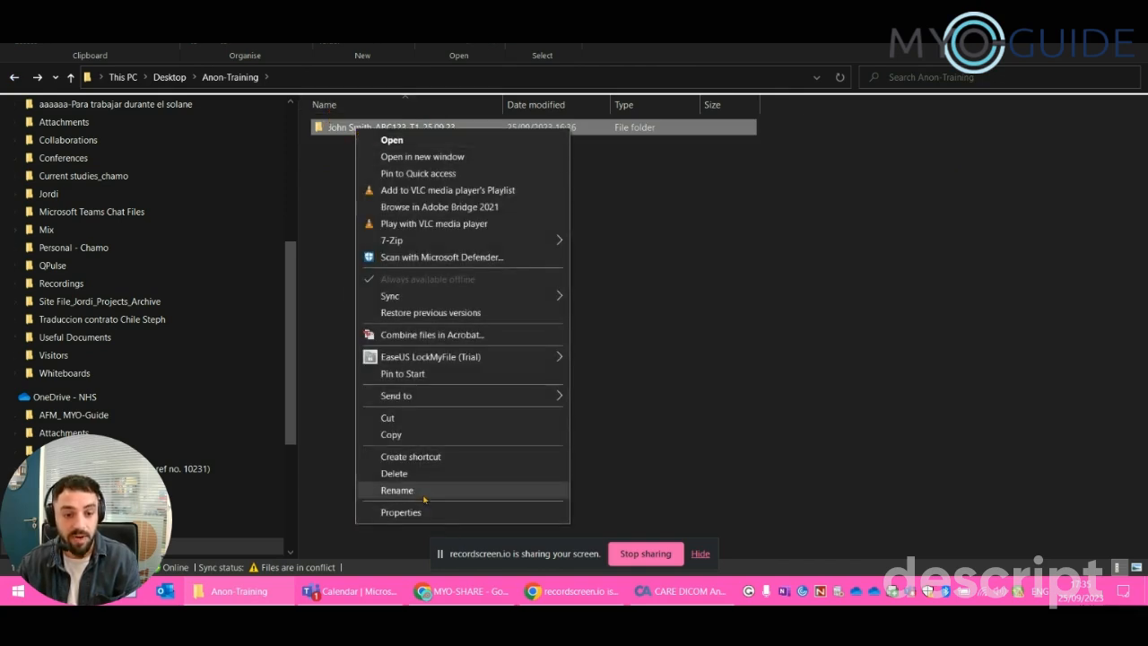
pyautogui.click(397, 490)
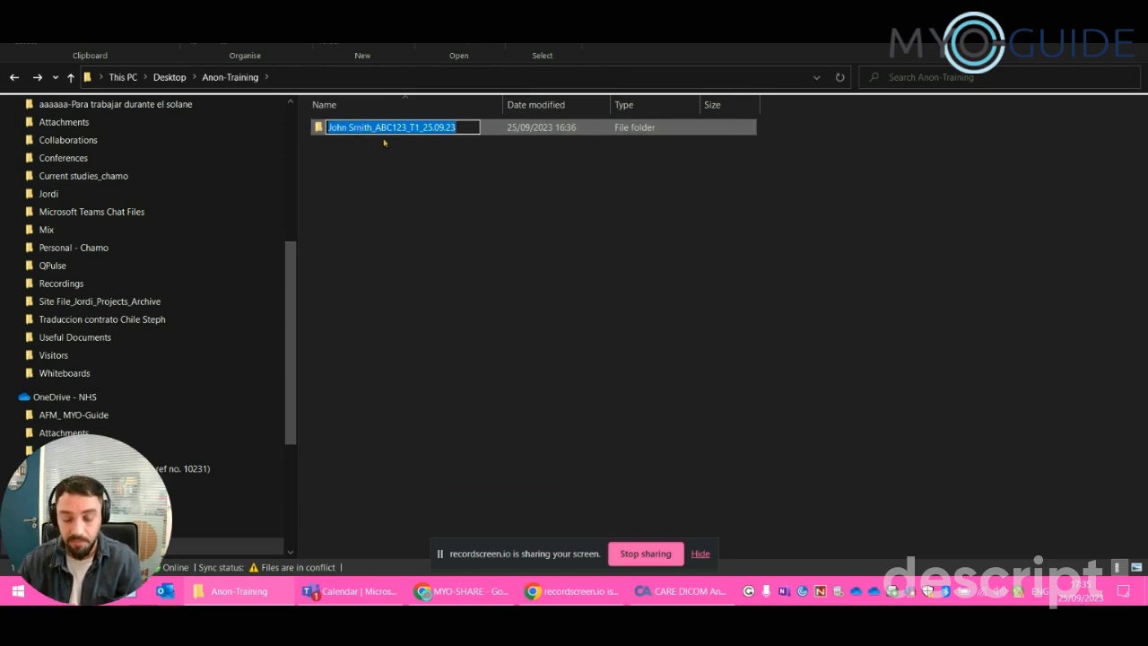
pyautogui.write('Patient1')
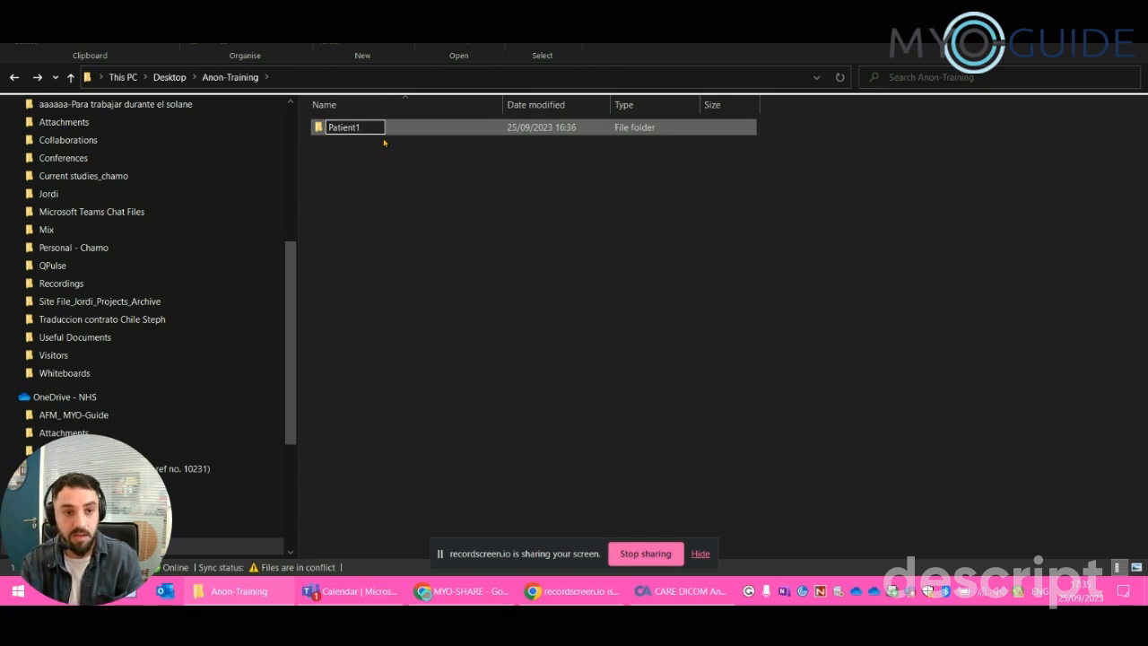
pyautogui.press('Return')
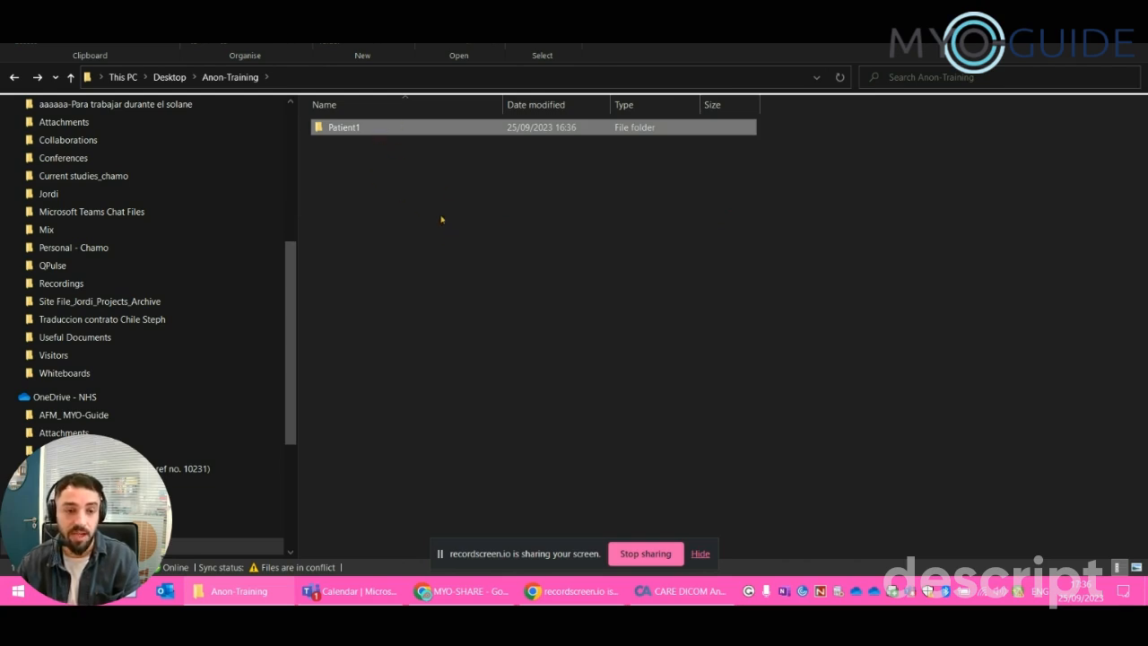
# Switch to CARE DICOM Anonymizer and load the Patient1 folder from Anon-Training on this computer as the image source.
pyautogui.click(680, 591)
pyautogui.click(426, 346)
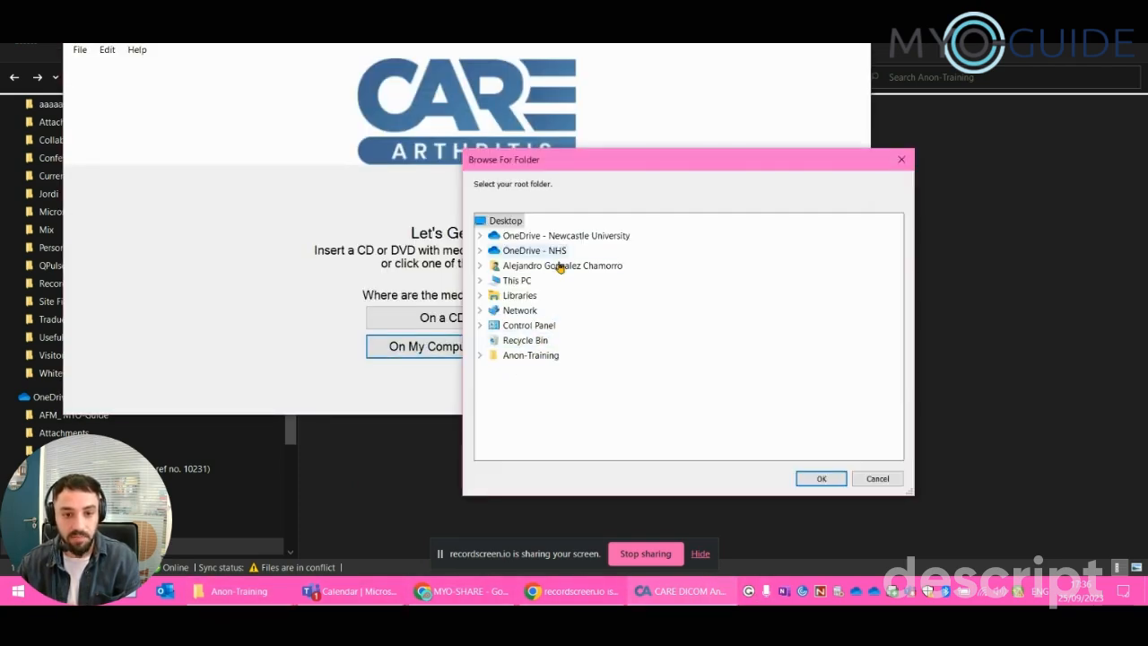
pyautogui.click(497, 356)
pyautogui.click(532, 369)
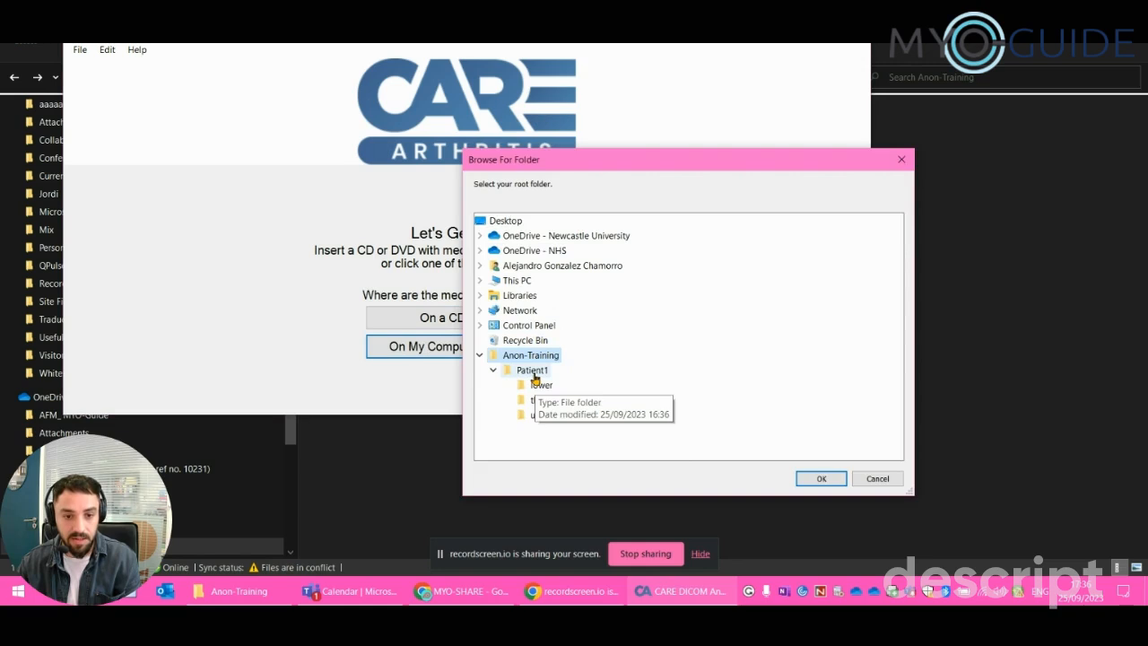
pyautogui.click(821, 478)
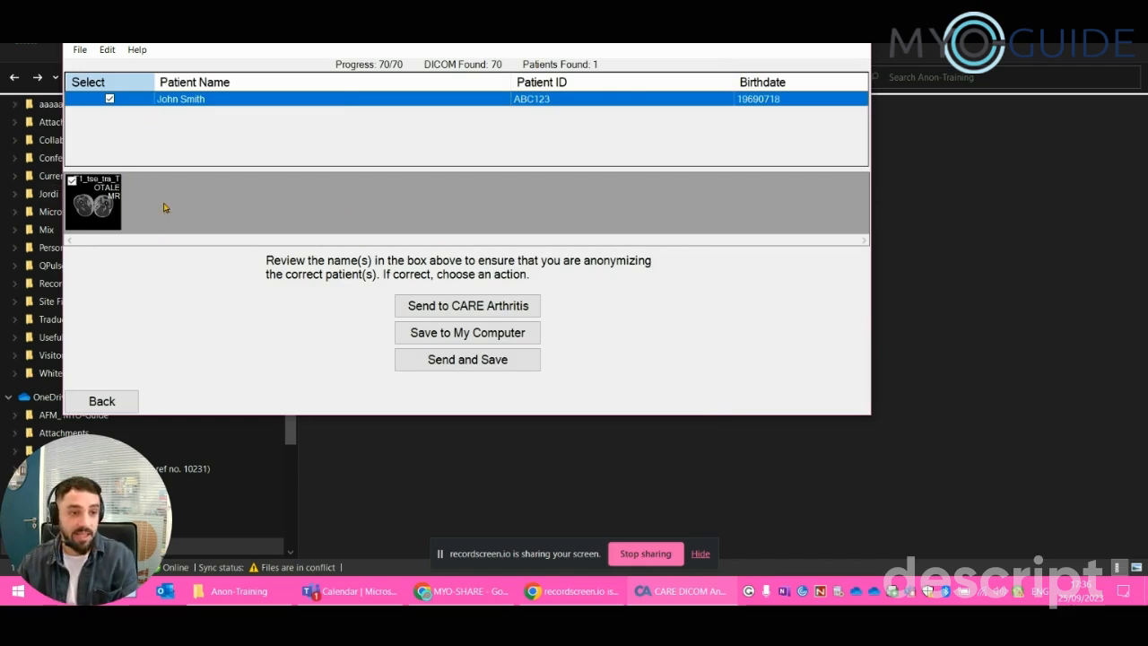
# Move the anonymizer window aside and check the Anon-Training folder on the Desktop in File Explorer.
pyautogui.moveTo(246, 58); pyautogui.dragTo(455, 169)
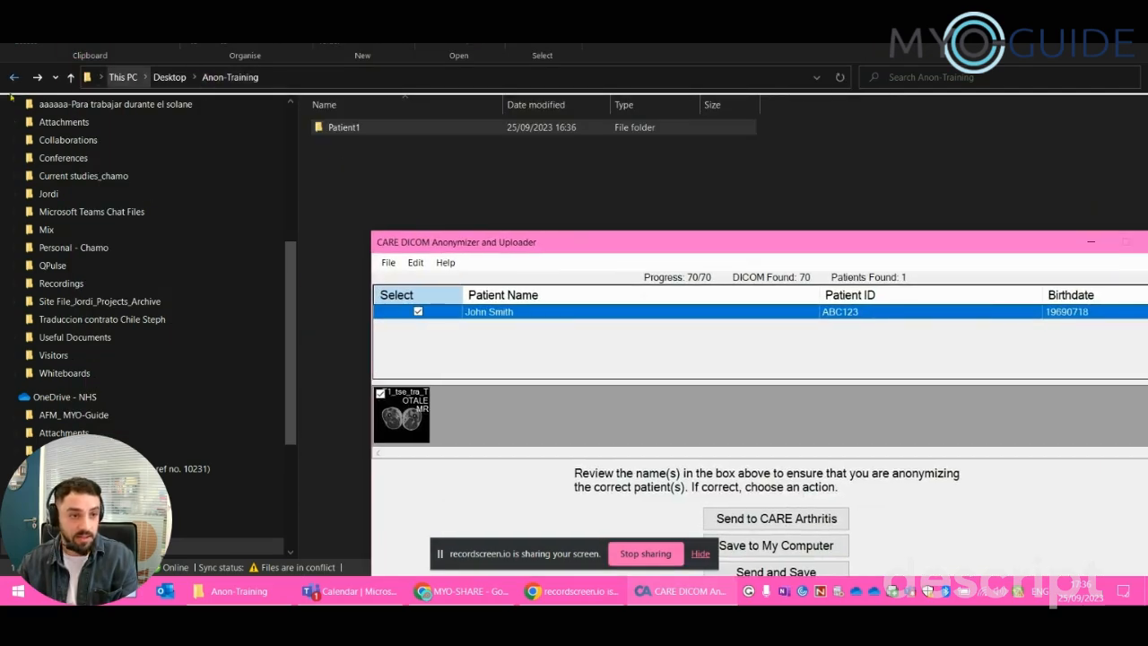
pyautogui.click(169, 77)
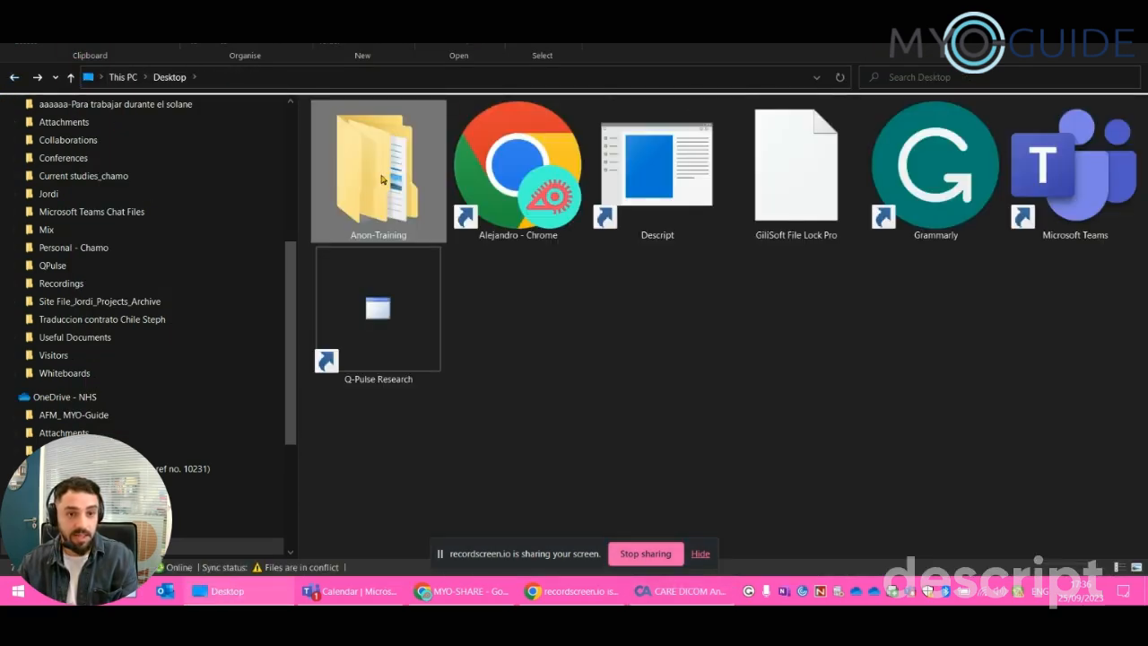
pyautogui.doubleClick(391, 164)
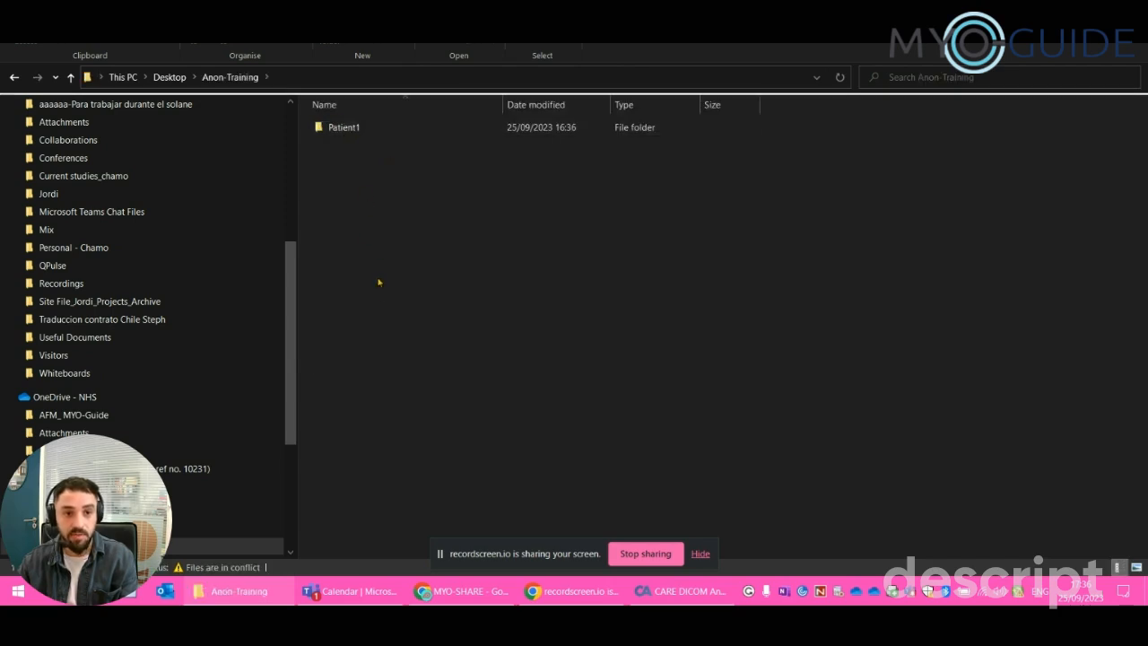
# Return to CARE DICOM Anonymizer, reposition its window, and choose to save the anonymized images to the computer.
pyautogui.click(668, 591)
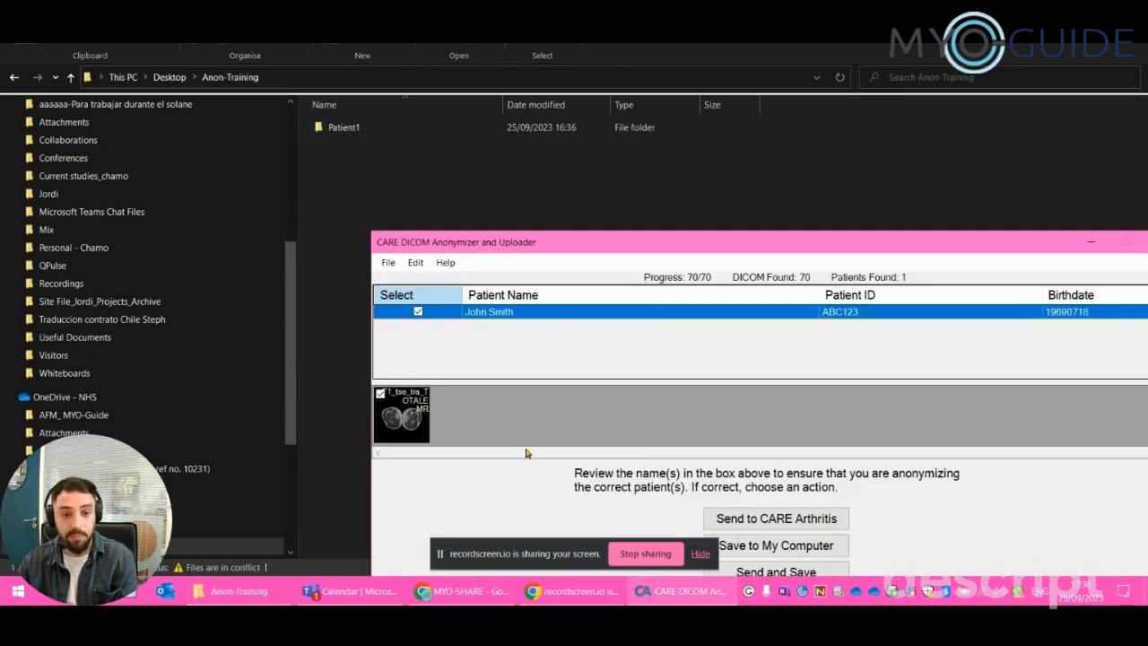
pyautogui.moveTo(739, 248); pyautogui.dragTo(635, 151)
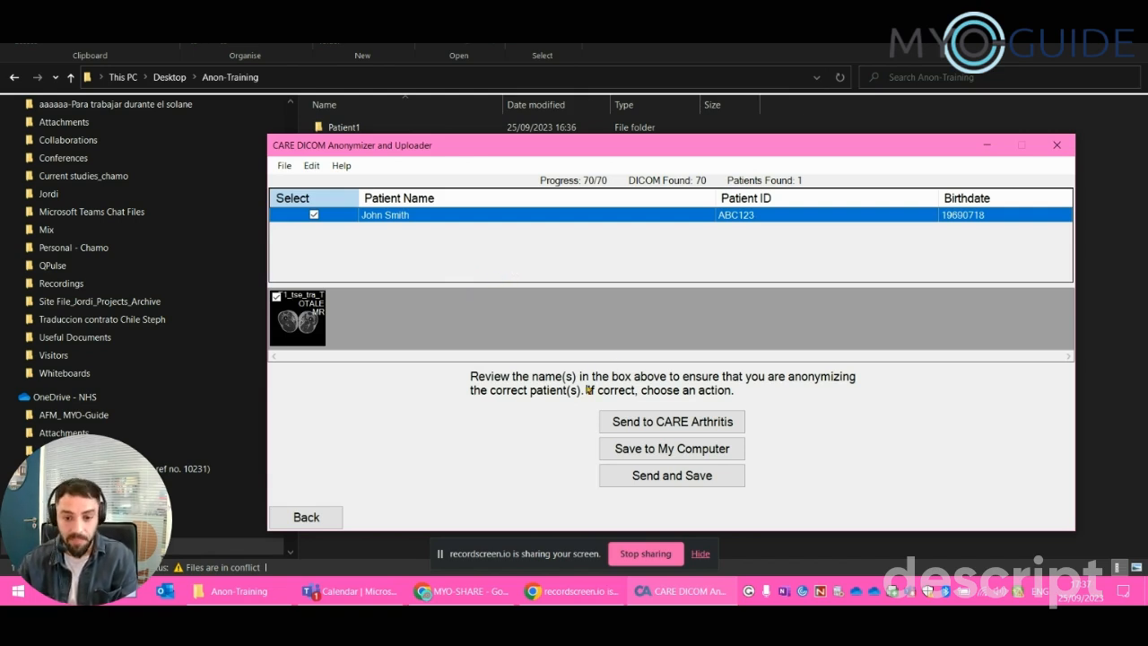
pyautogui.click(699, 453)
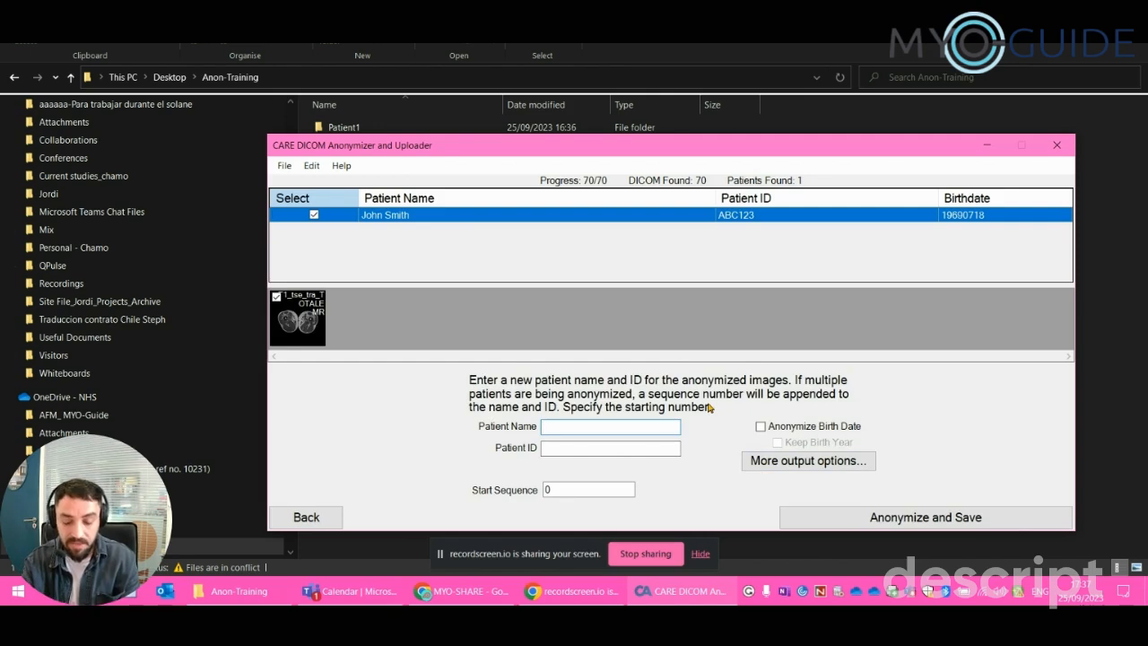
# Set both the new patient name and patient ID to anon, and anonymize the birth date while keeping the birth year.
pyautogui.press('BackSpace')
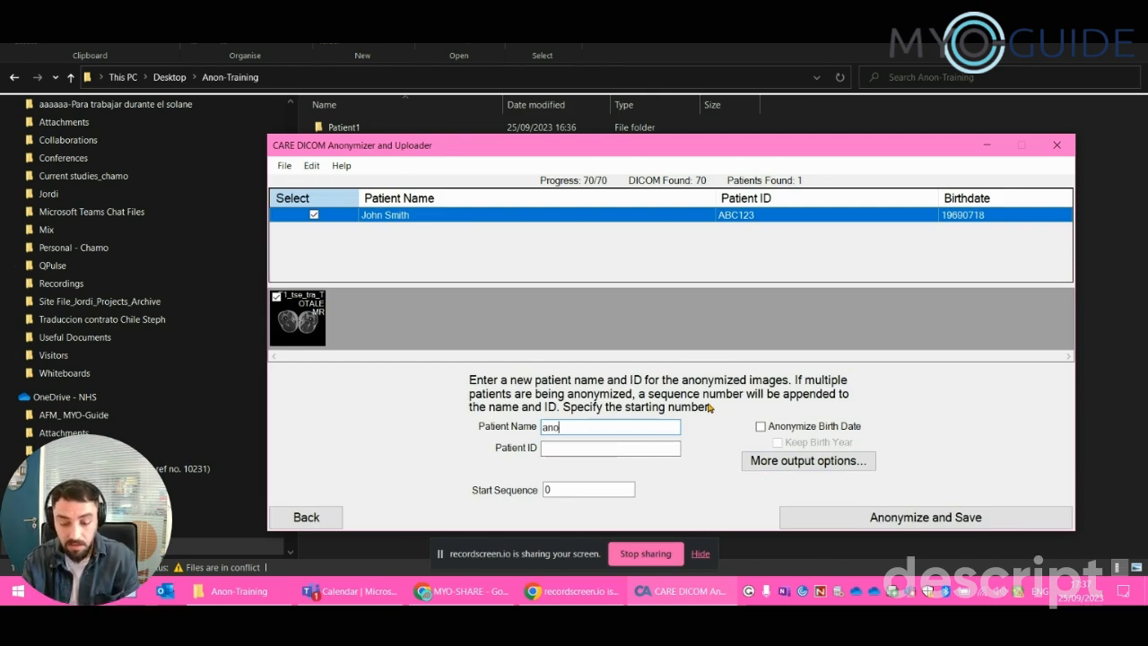
pyautogui.click(637, 447)
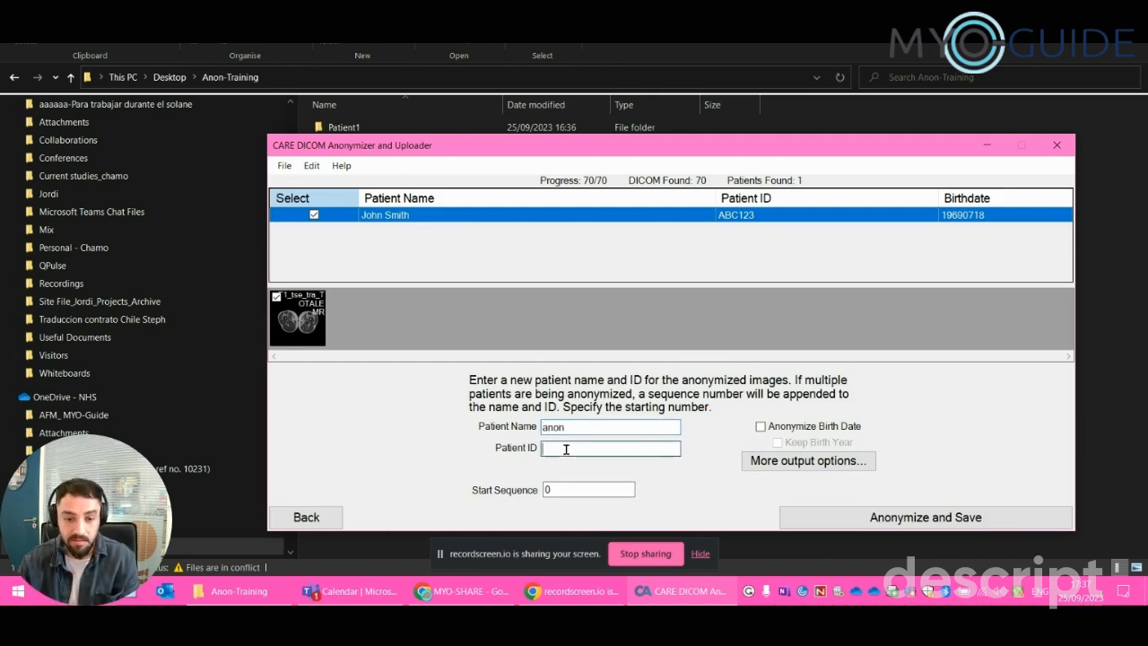
pyautogui.write('anon')
pyautogui.click(760, 427)
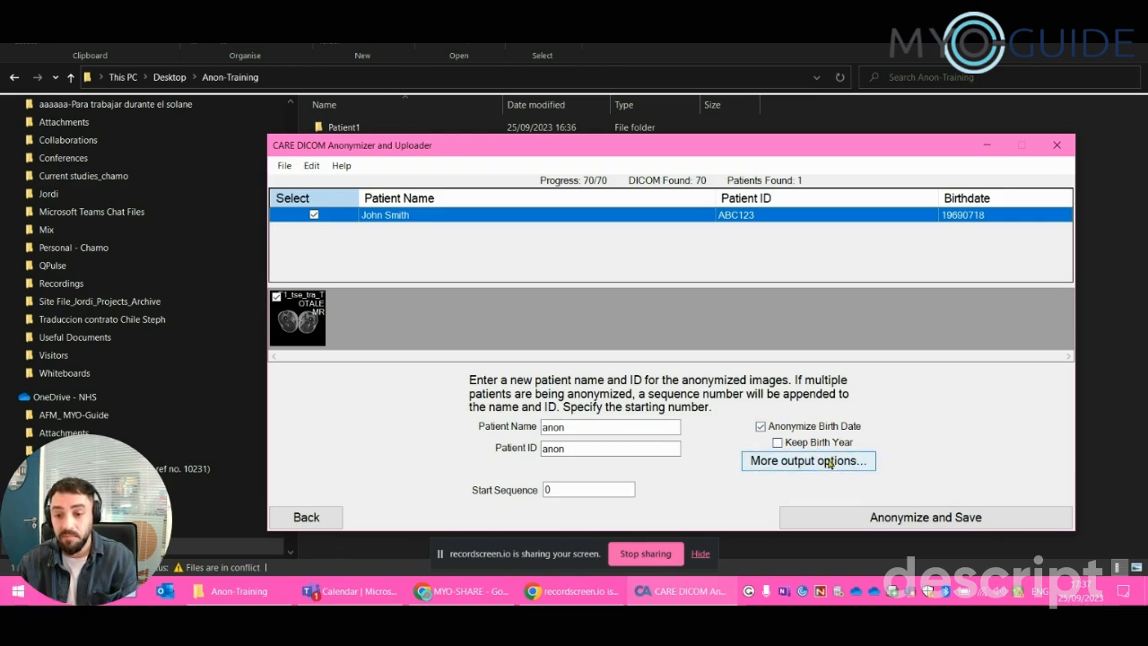
pyautogui.click(777, 442)
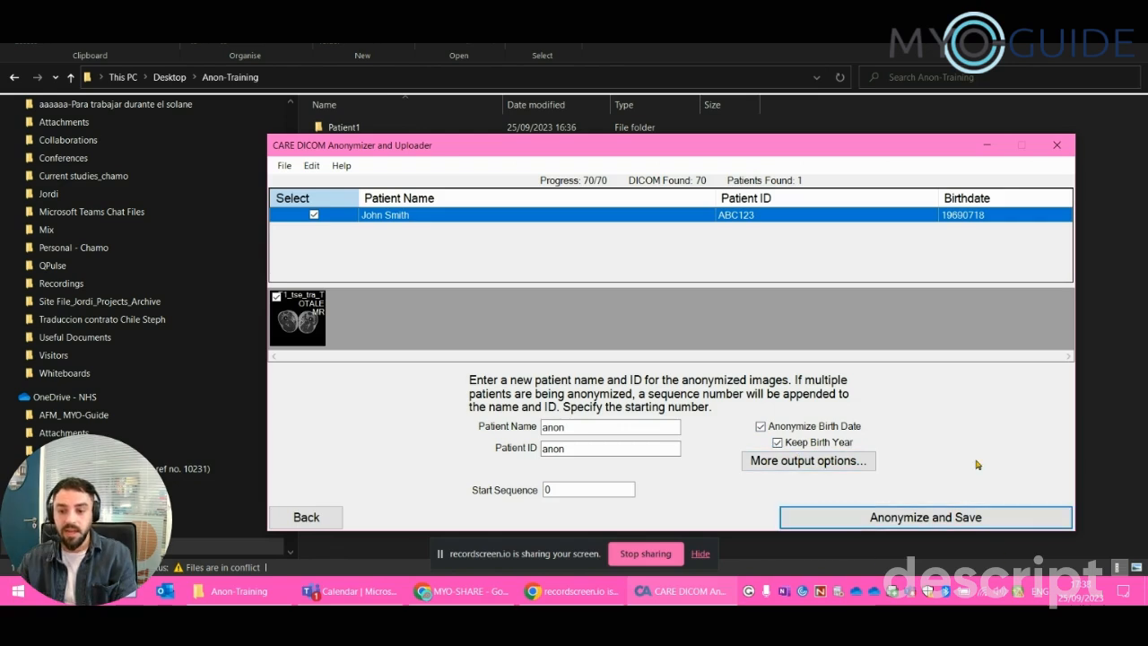
pyautogui.click(789, 512)
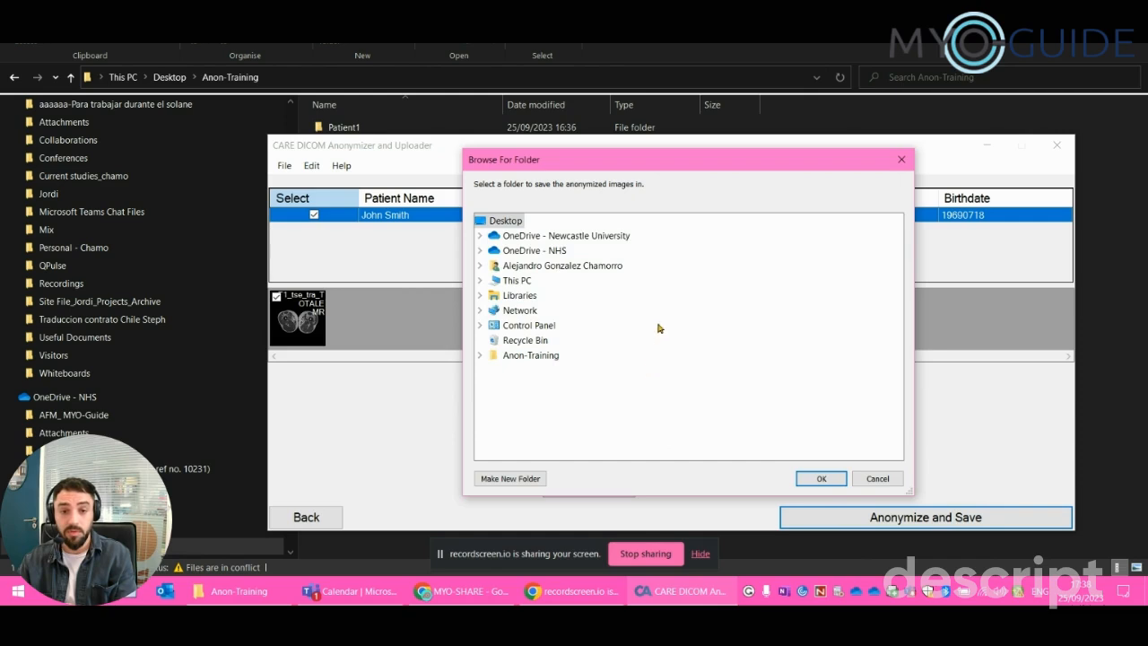
pyautogui.click(901, 159)
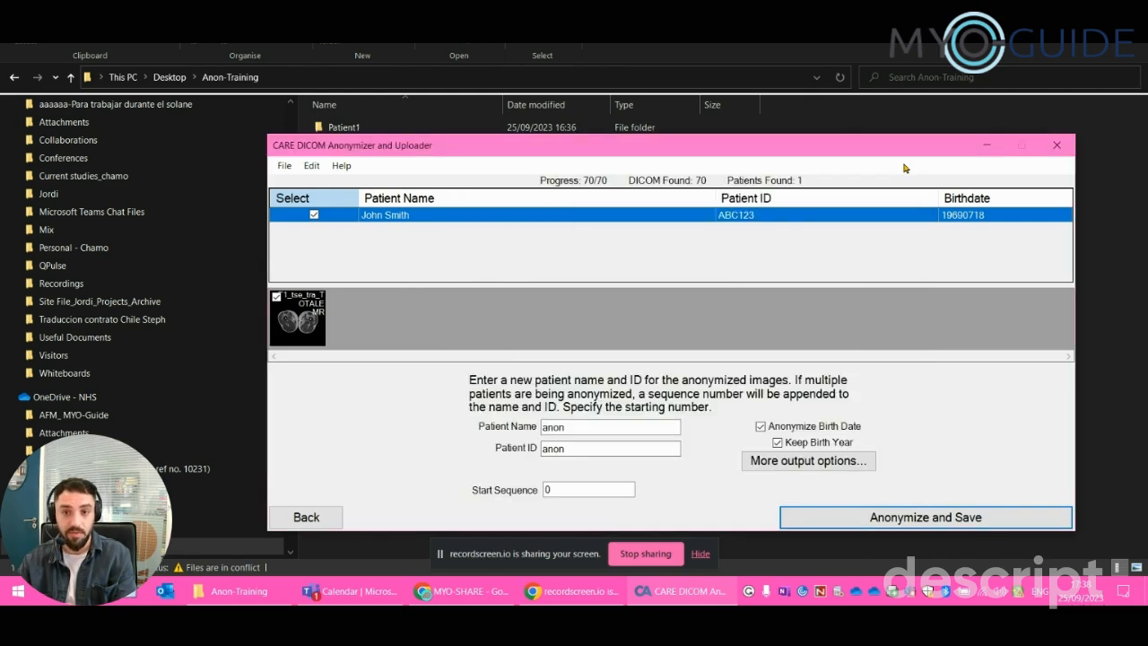
# Switch to File Explorer and create a folder named Patient1-Anonymised inside Anon-Training.
pyautogui.click(235, 591)
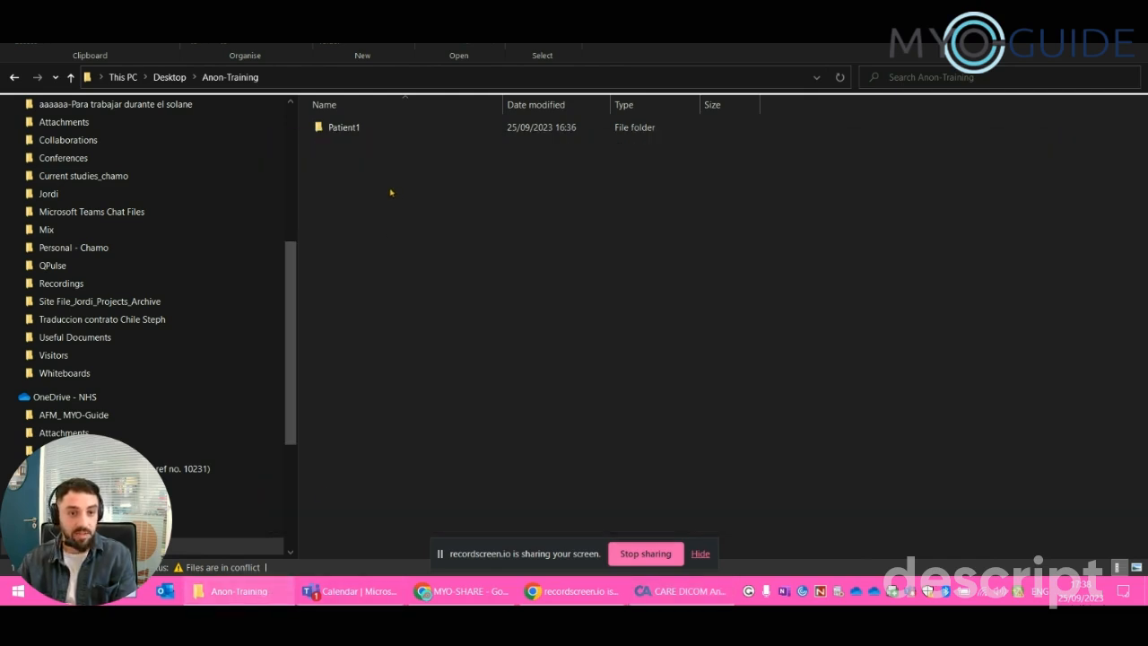
pyautogui.rightClick(392, 195)
pyautogui.moveTo(538, 350)
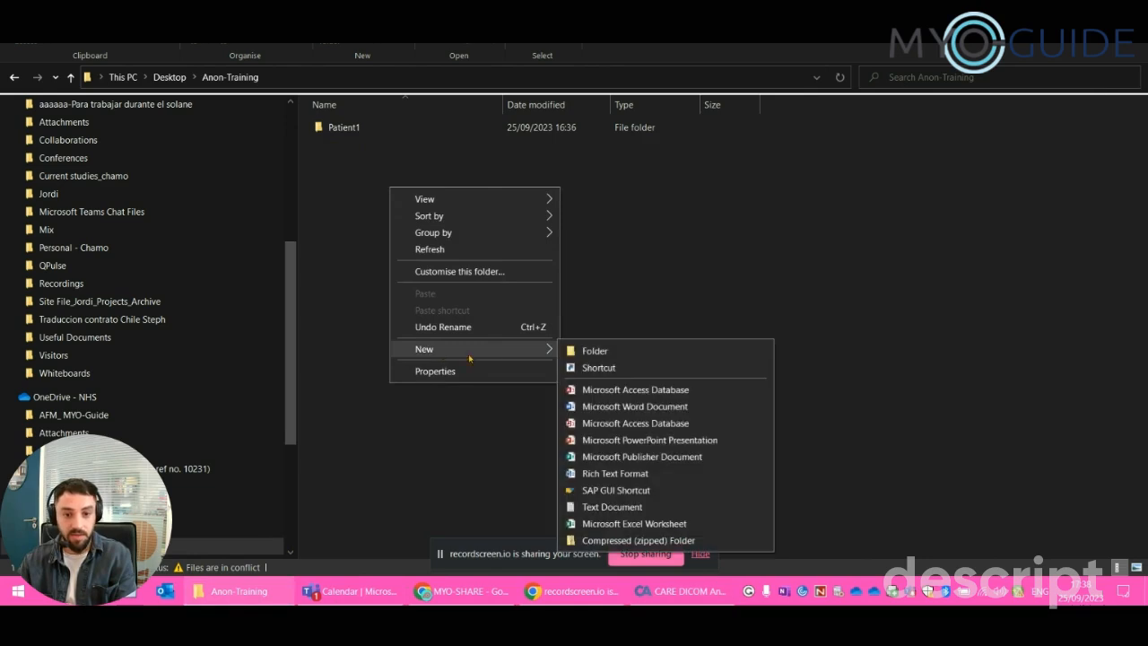
pyautogui.click(635, 352)
pyautogui.write('Patient1-A')
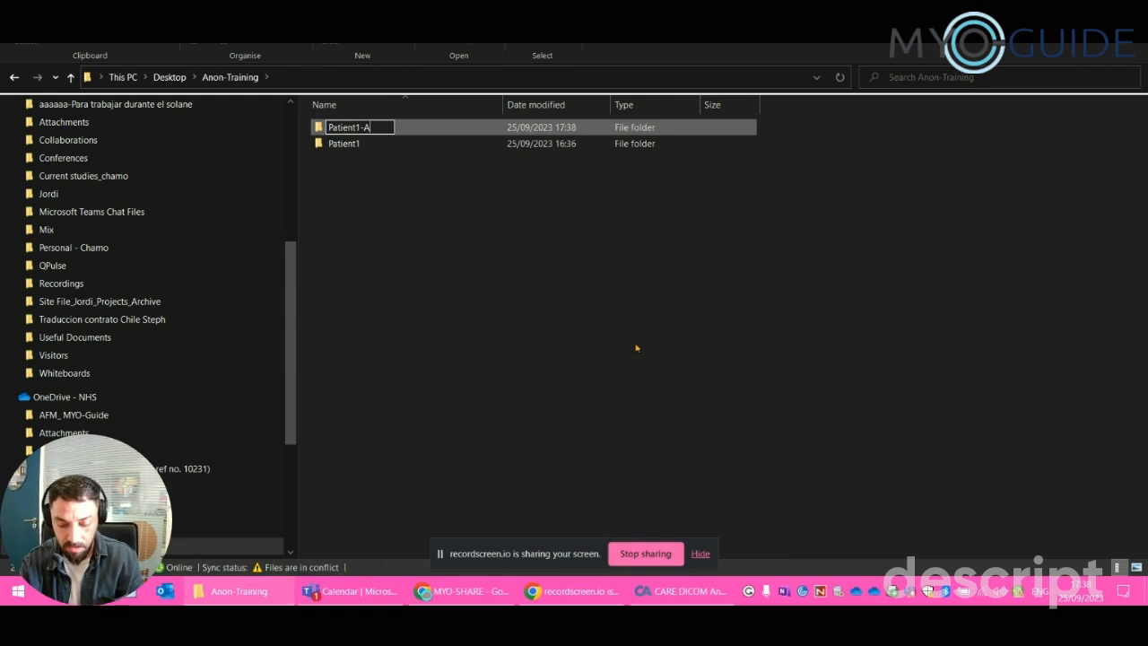
pyautogui.write('nonymised')
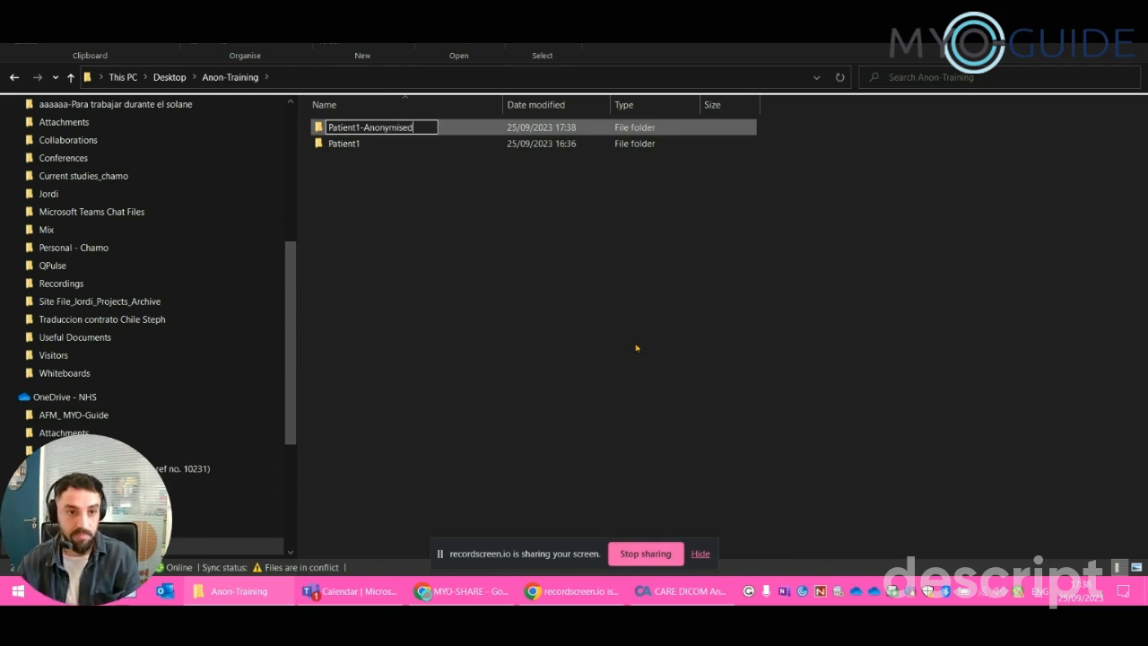
pyautogui.press('Return')
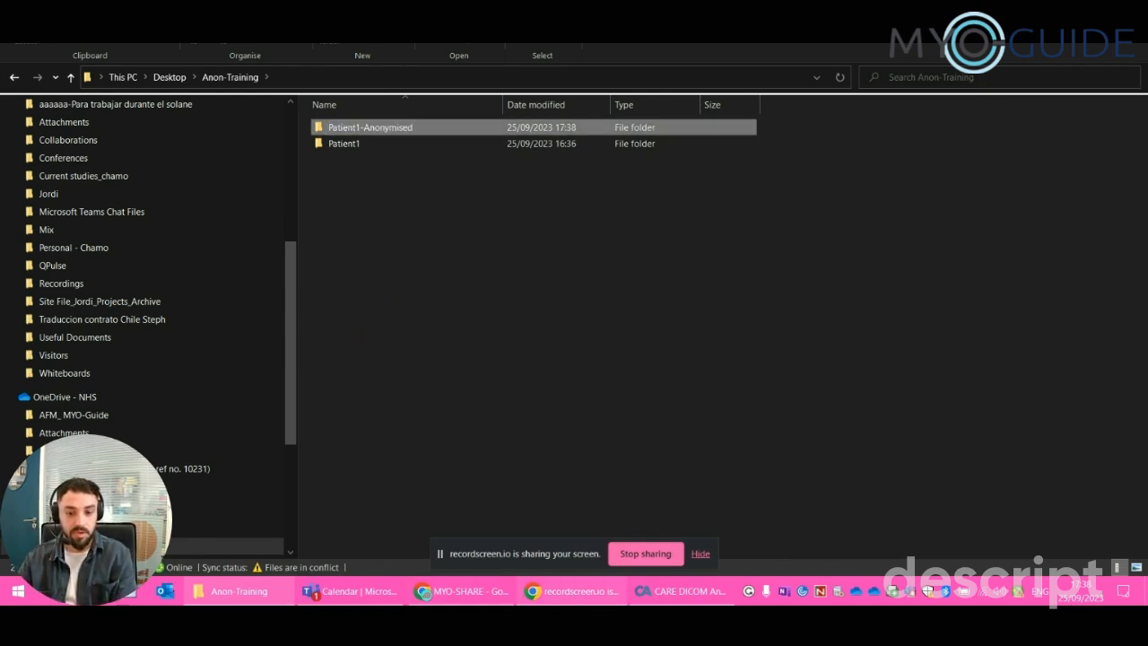
# Switch to CARE DICOM Anonymizer and anonymize the images, saving them into the Patient1-Anonymised folder inside Anon-Training.
pyautogui.click(680, 591)
pyautogui.click(870, 518)
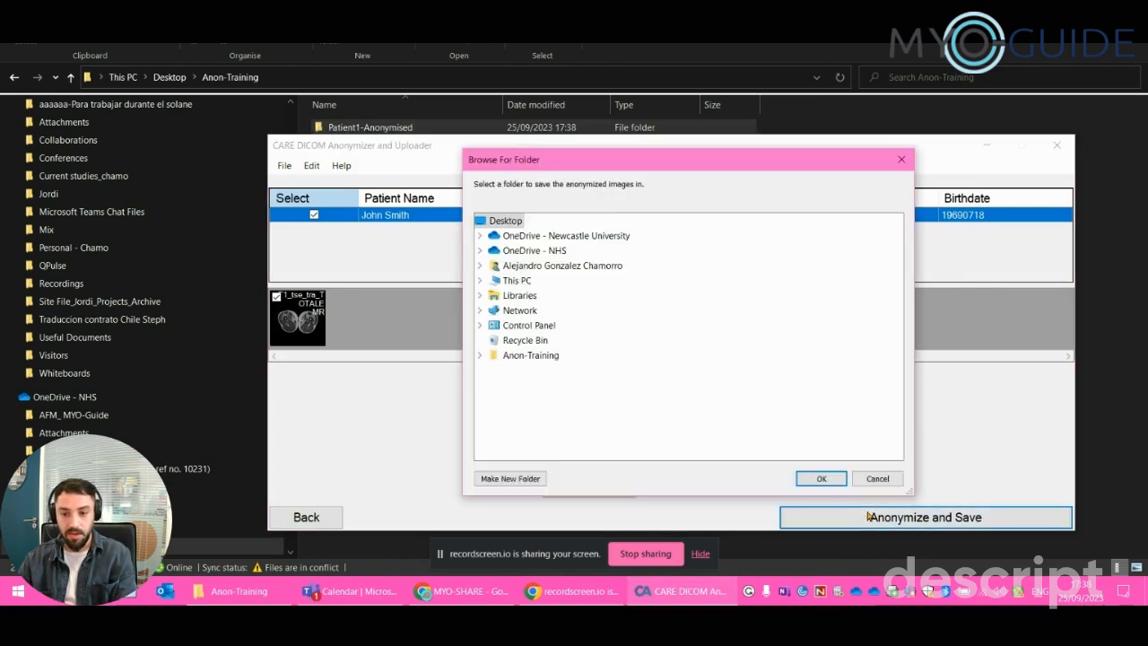
pyautogui.click(527, 356)
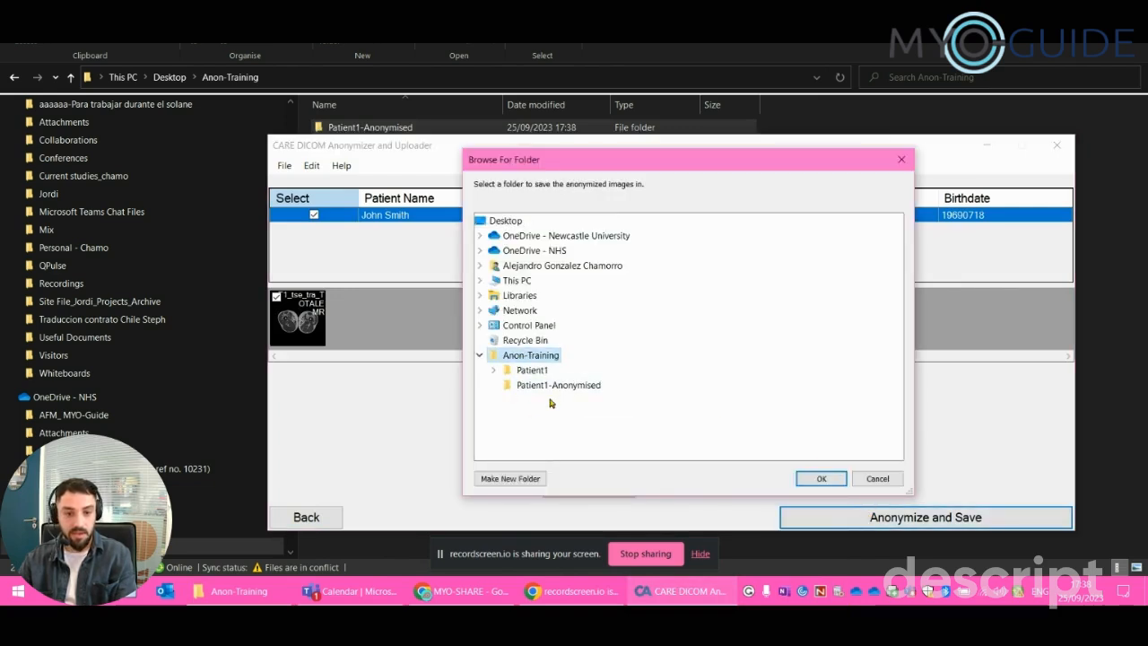
pyautogui.click(570, 386)
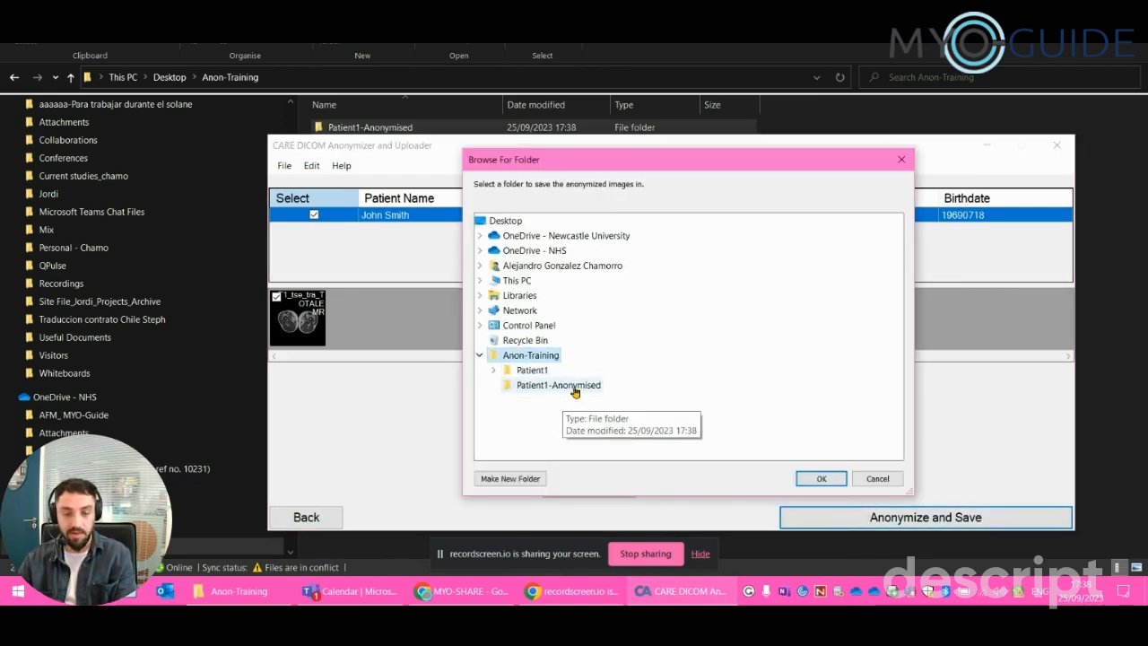
pyautogui.click(816, 481)
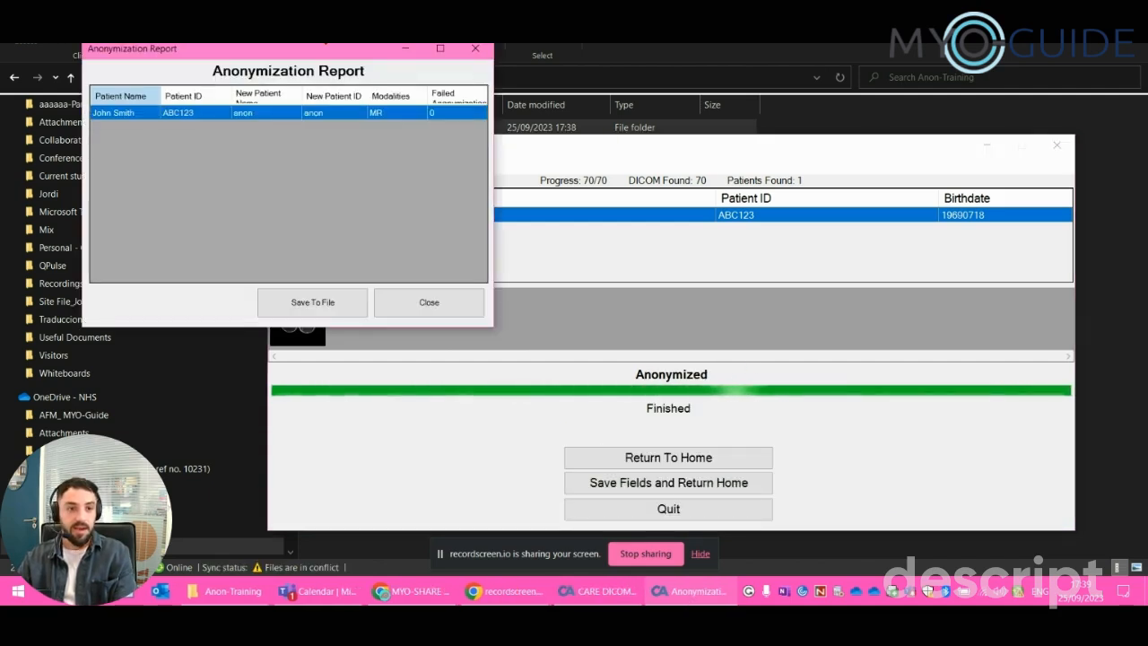
# Review and close the anonymization report, and exit CARE DICOM Anonymizer.
pyautogui.moveTo(332, 49); pyautogui.dragTo(504, 153)
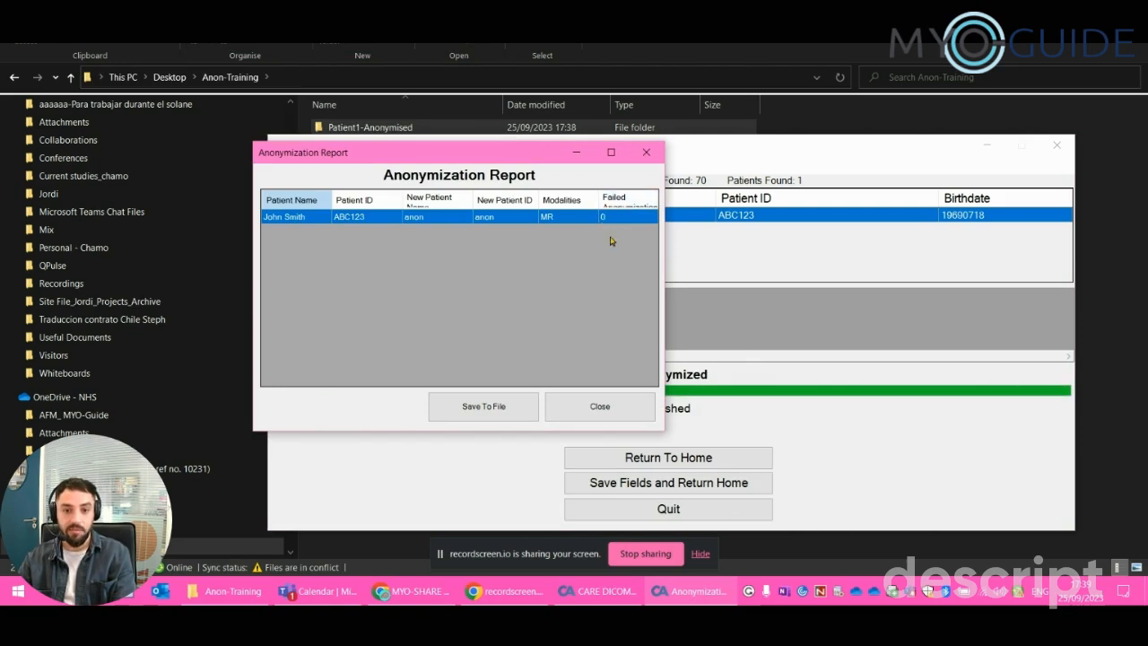
pyautogui.click(647, 152)
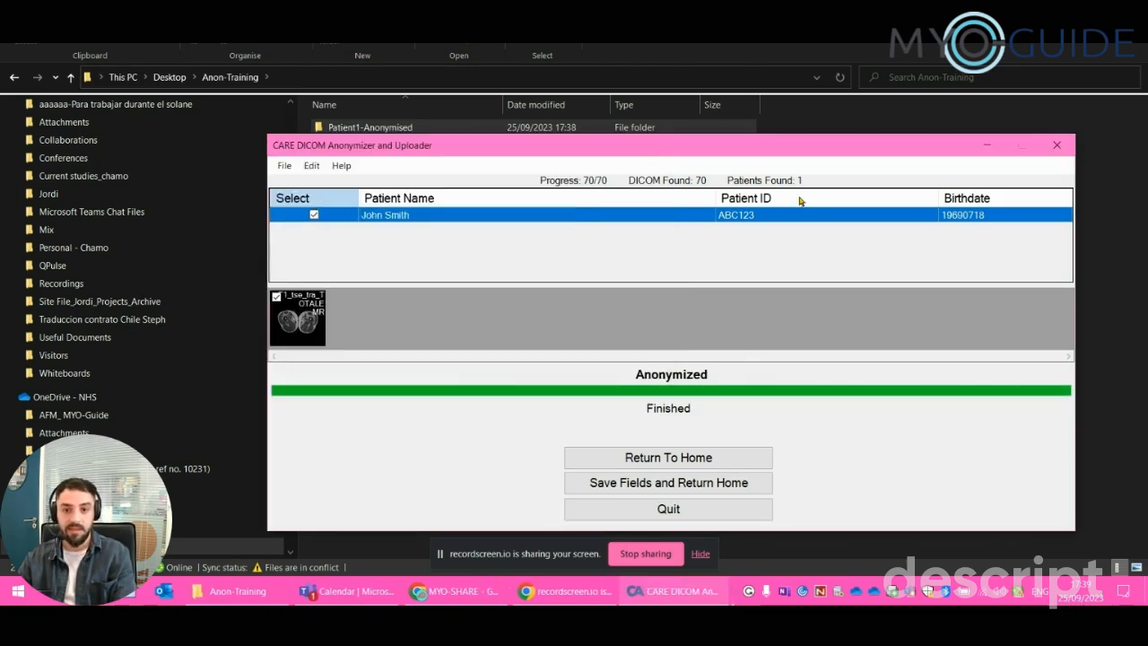
pyautogui.click(1057, 144)
# Open a DICOM image from Patient1-Anonymised > Patient1 > lower in the Mango viewer and look through its slices.
pyautogui.doubleClick(403, 126)
pyautogui.doubleClick(363, 129)
pyautogui.doubleClick(354, 126)
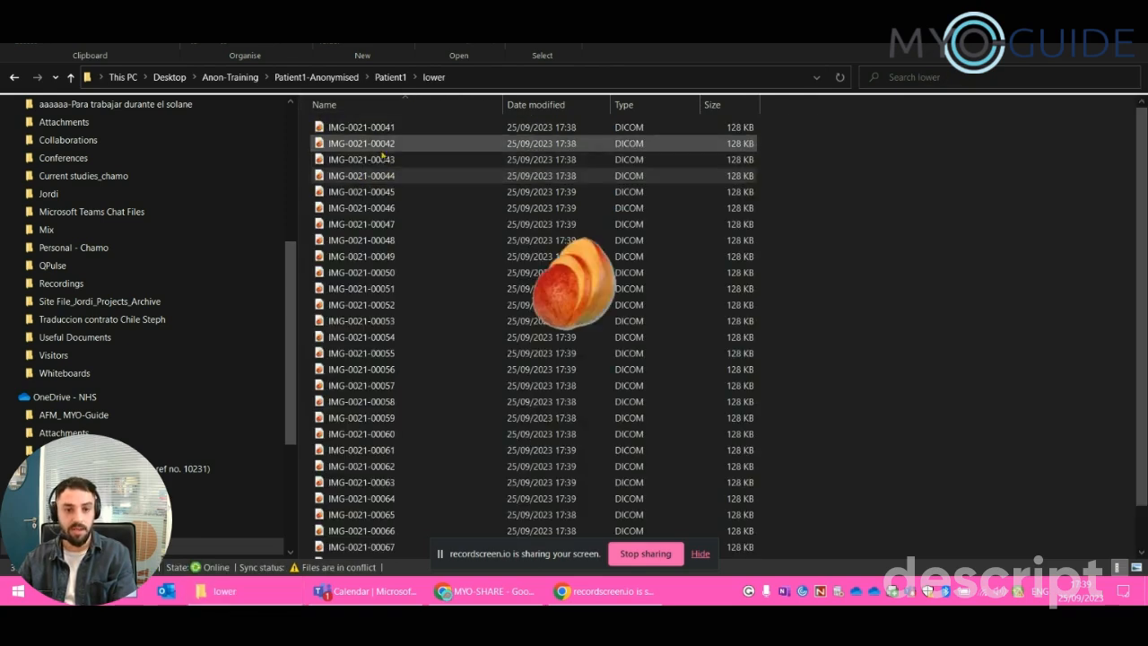
pyautogui.doubleClick(567, 257)
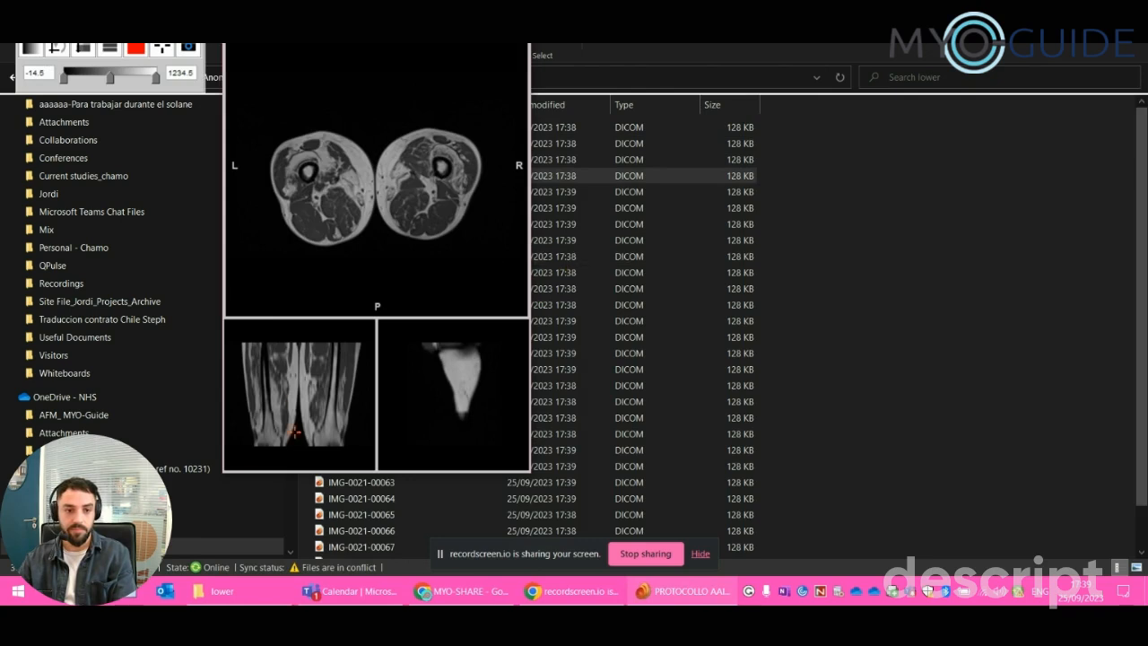
pyautogui.moveTo(311, 390)
pyautogui.mouseDown()
pyautogui.moveTo(310, 432)
pyautogui.moveTo(313, 373)
pyautogui.moveTo(316, 414)
pyautogui.moveTo(313, 384)
pyautogui.mouseUp()
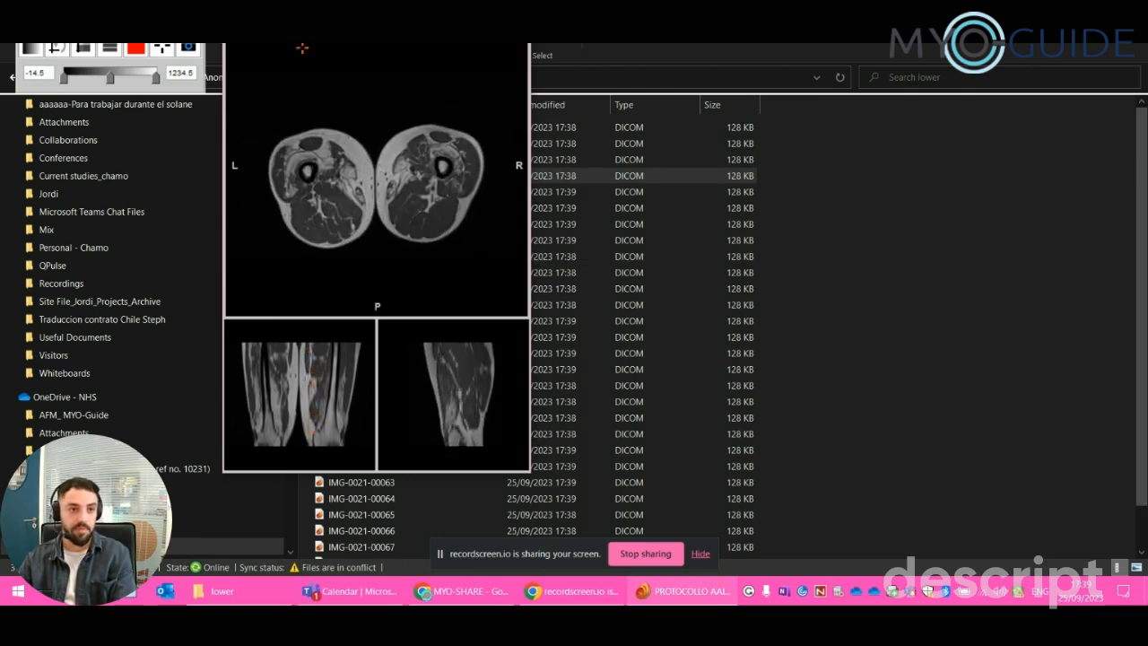
# Examine the image's DICOM header for "patient" entries, and close the header information and the image viewer.
pyautogui.doubleClick(360, 215)
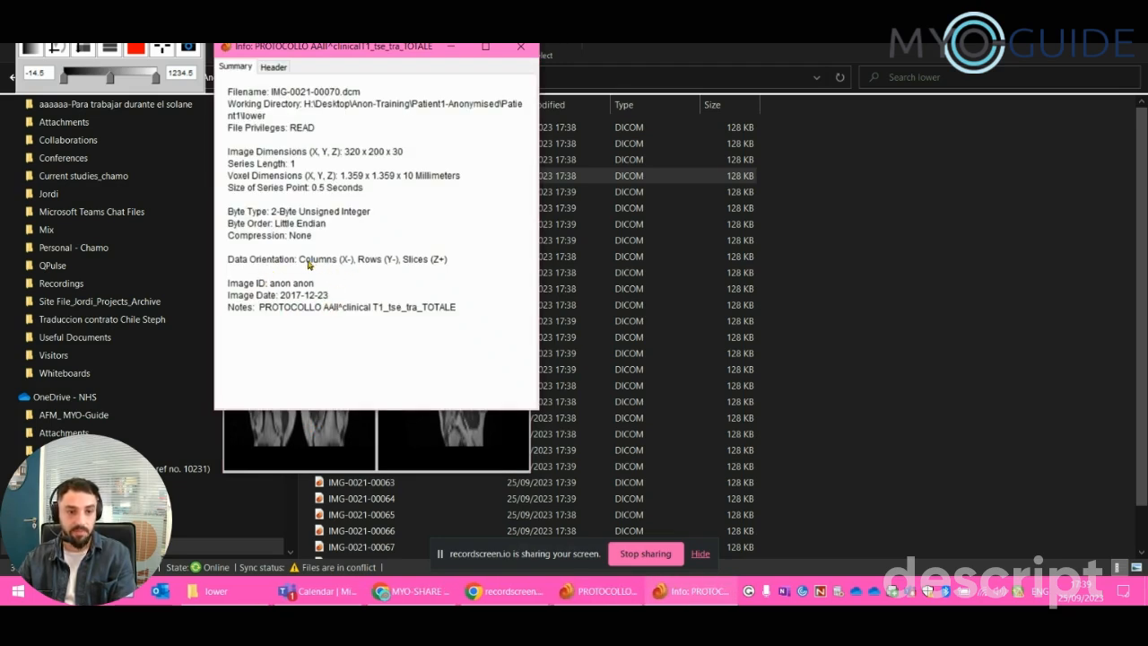
pyautogui.click(274, 66)
pyautogui.write('patient')
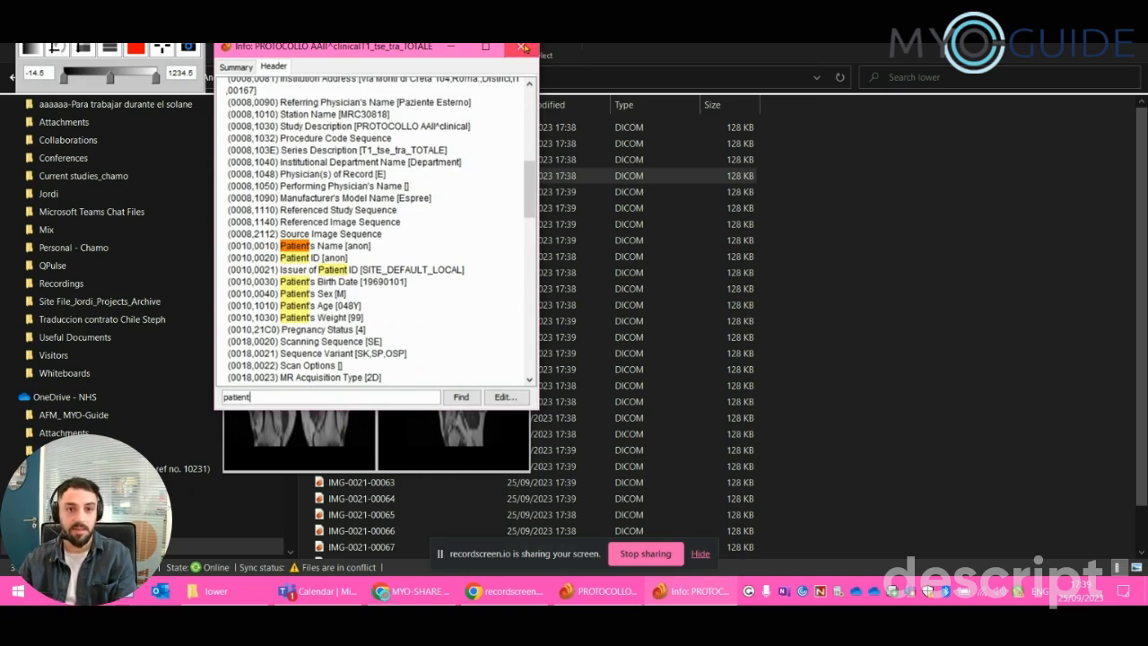
pyautogui.click(520, 46)
pyautogui.click(518, 40)
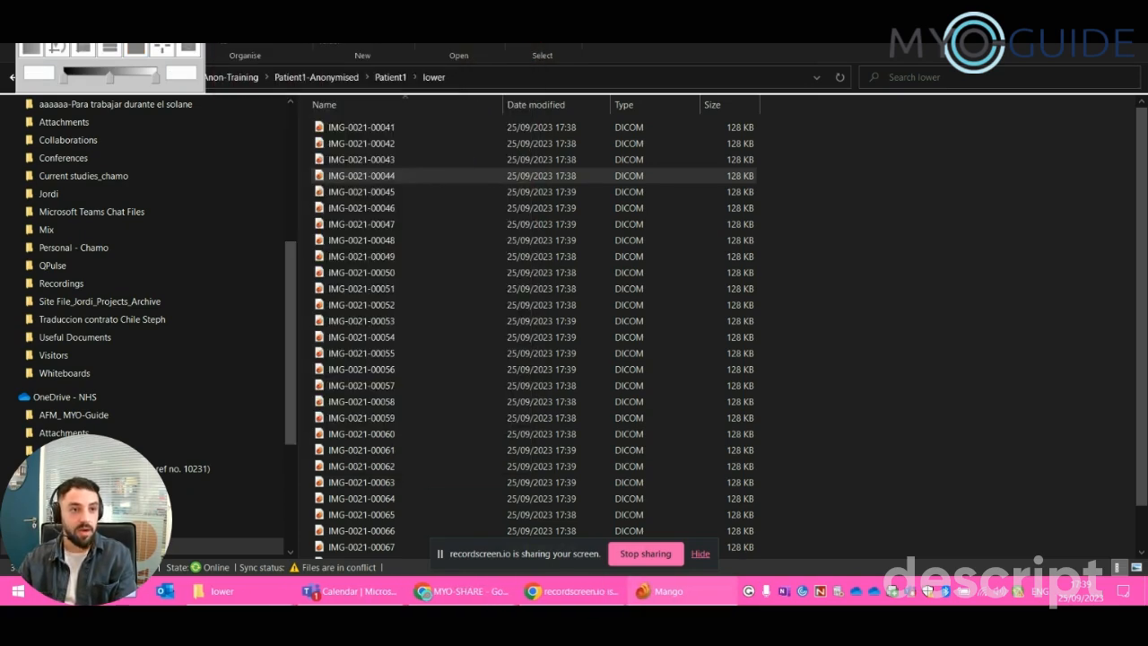
# Return to the Anon-Training folder and compress the Patient1-Anonymised folder with 7-Zip as Patient1-Anonymised.zip.
pyautogui.click(15, 79)
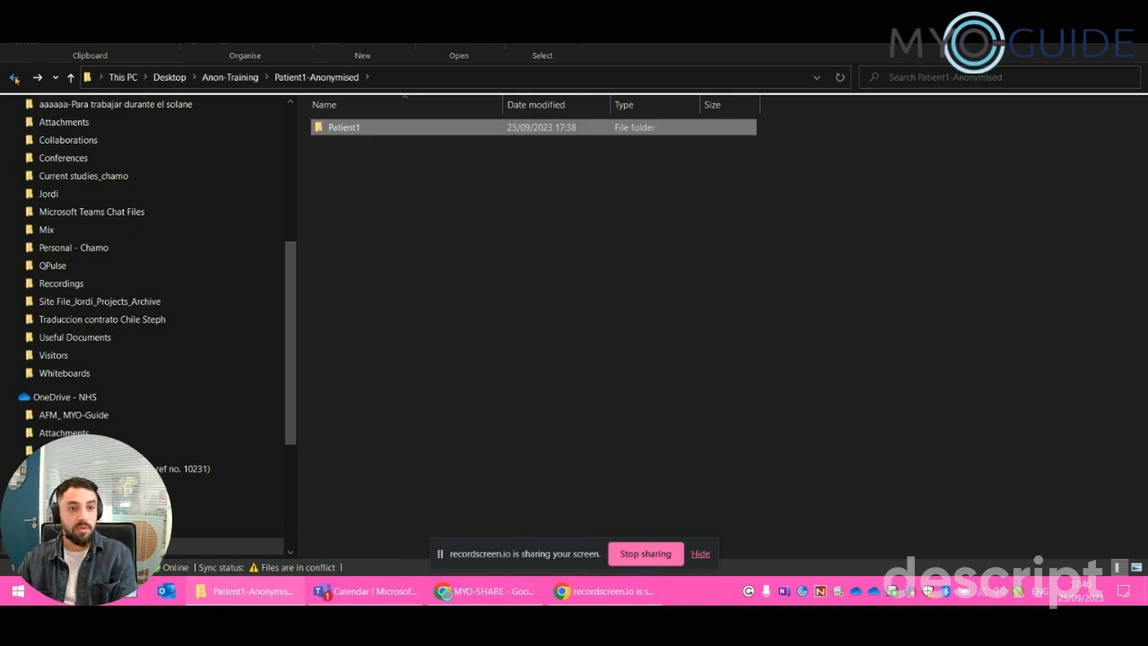
pyautogui.click(14, 78)
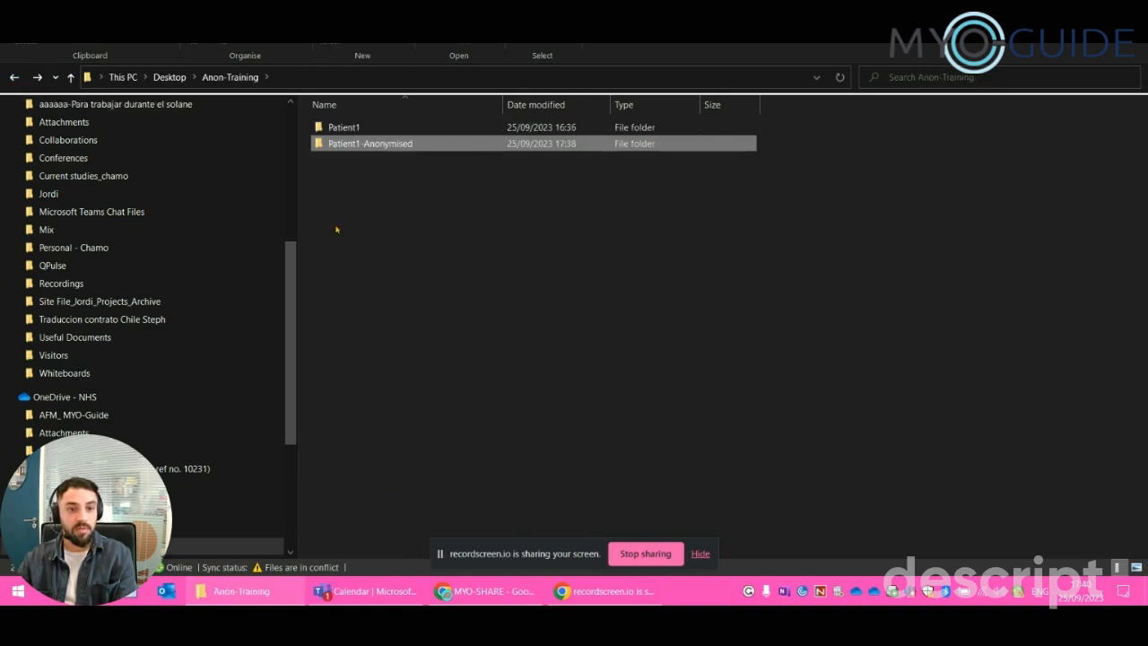
pyautogui.rightClick(397, 150)
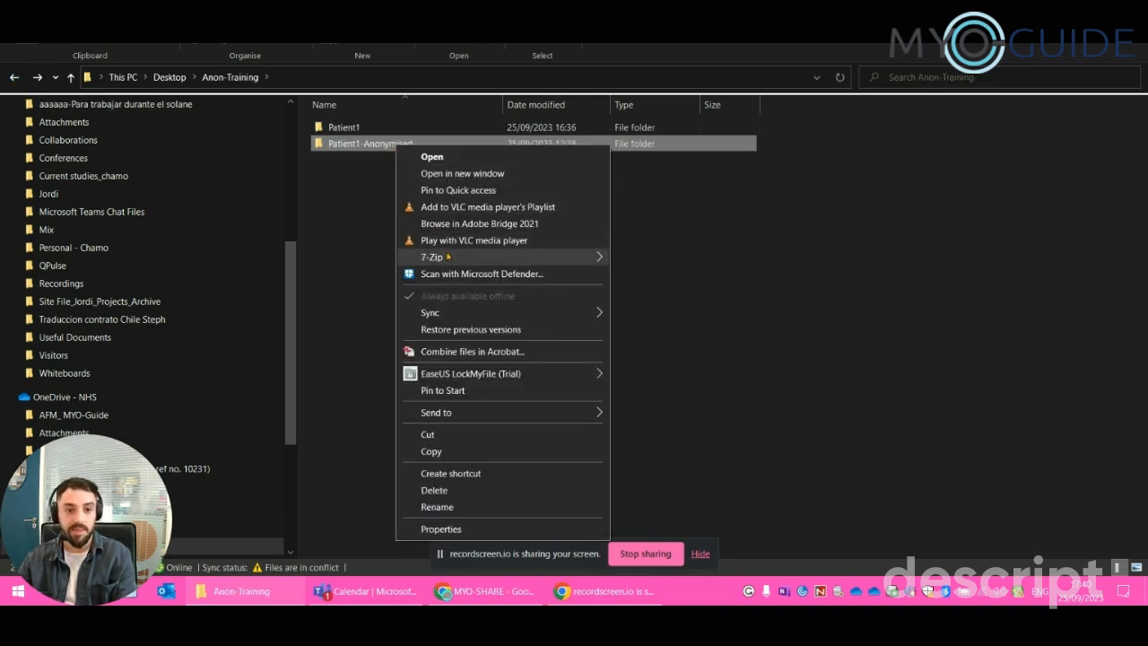
pyautogui.moveTo(451, 260)
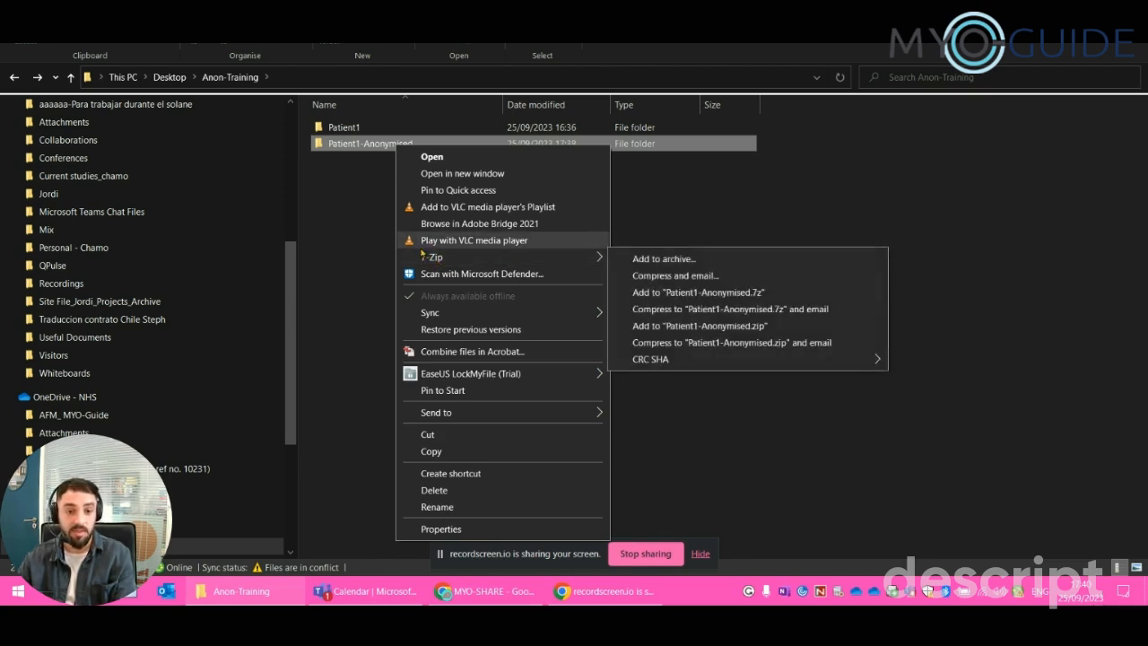
pyautogui.click(704, 326)
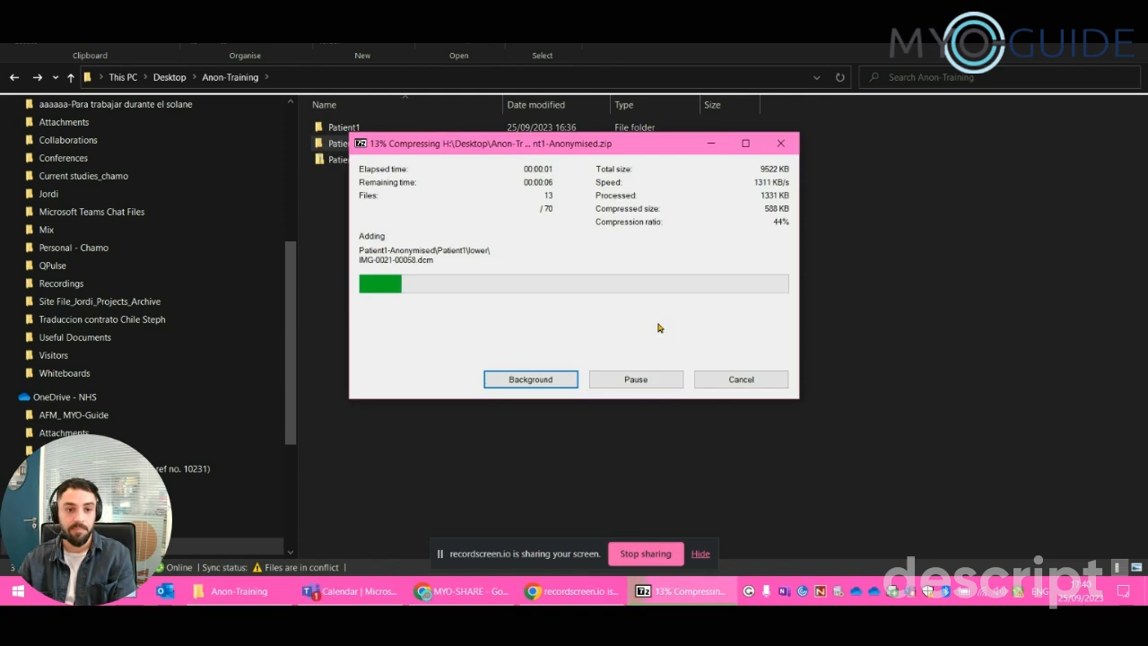
pyautogui.click(354, 160)
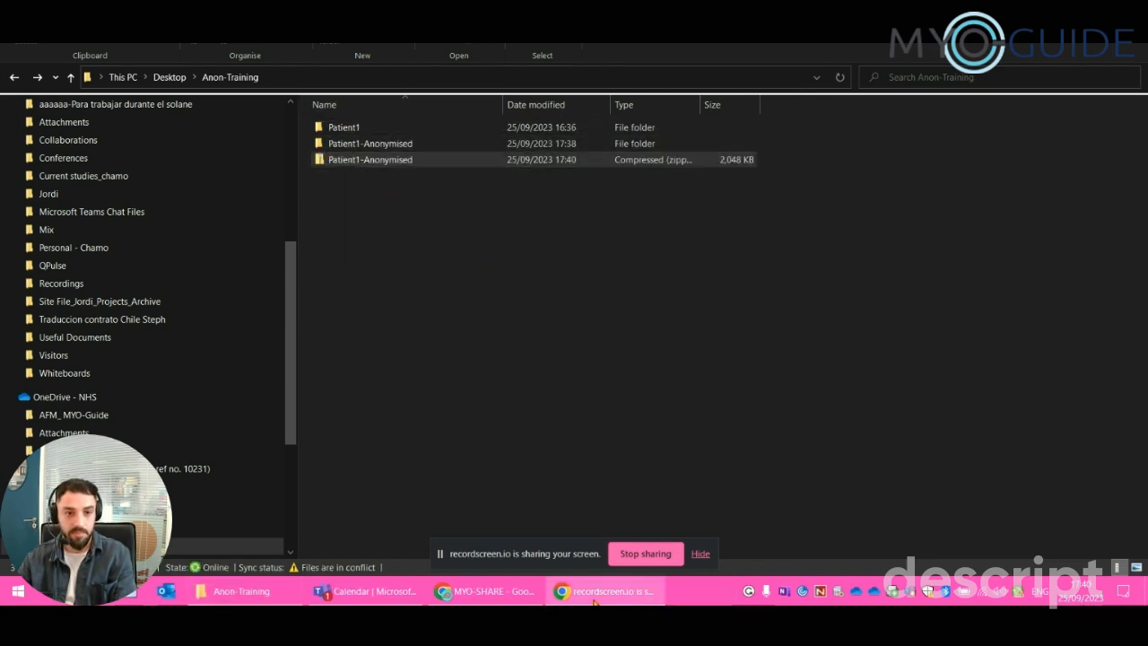
# Switch to the MYO-SHARE portal in Chrome and sign in with the prefilled account credentials.
pyautogui.click(489, 591)
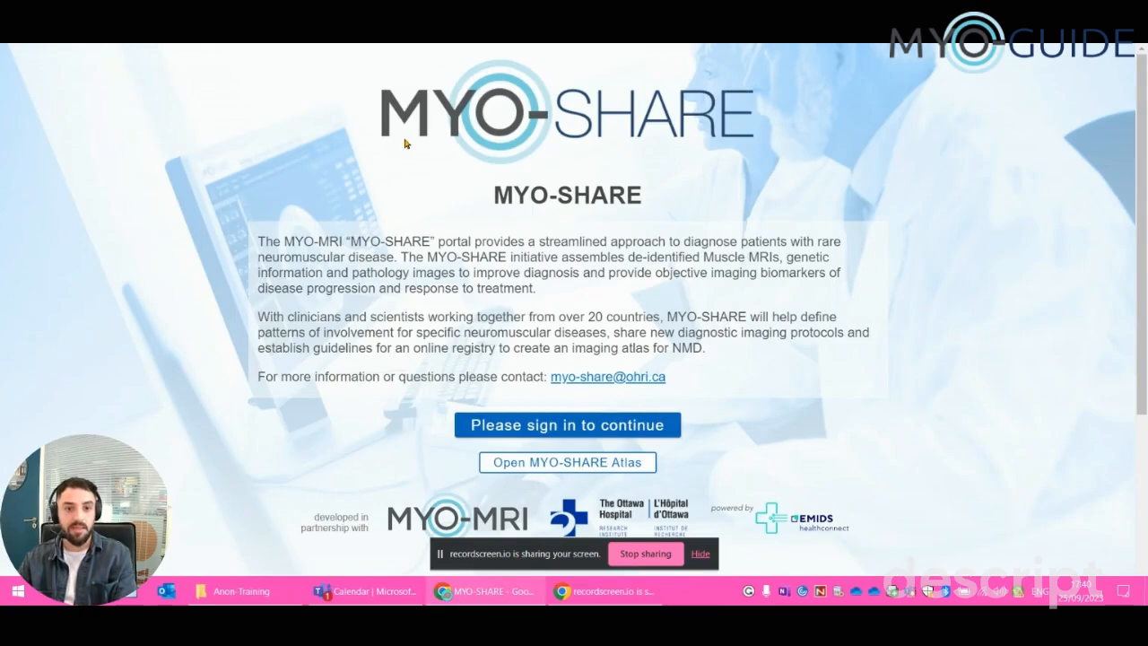
pyautogui.click(633, 423)
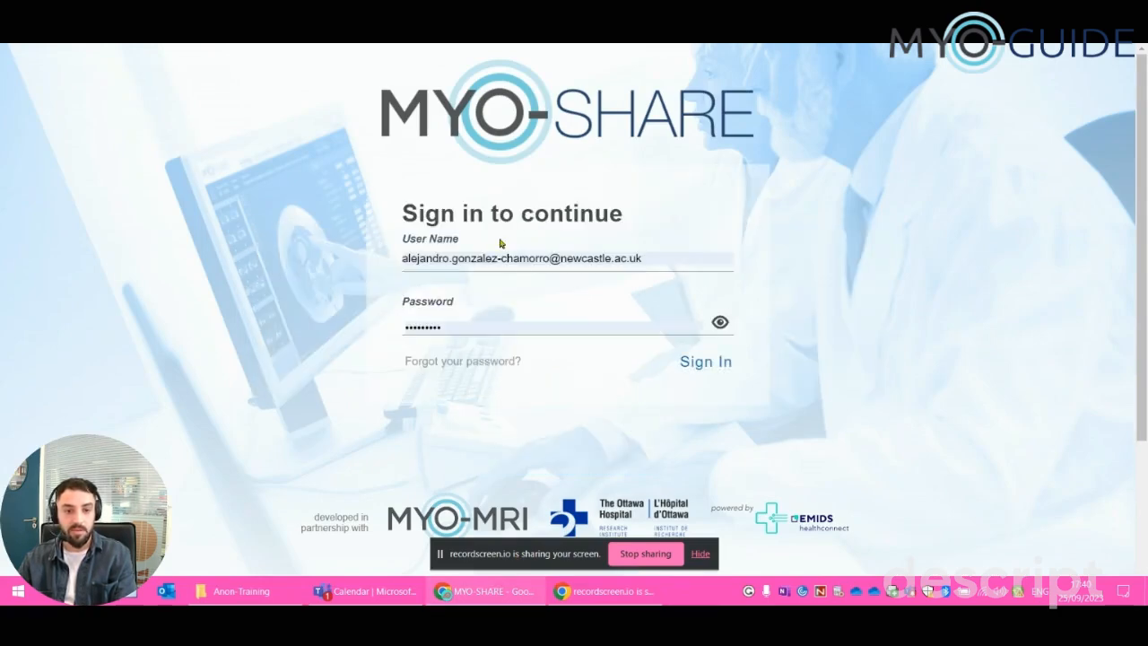
pyautogui.click(713, 361)
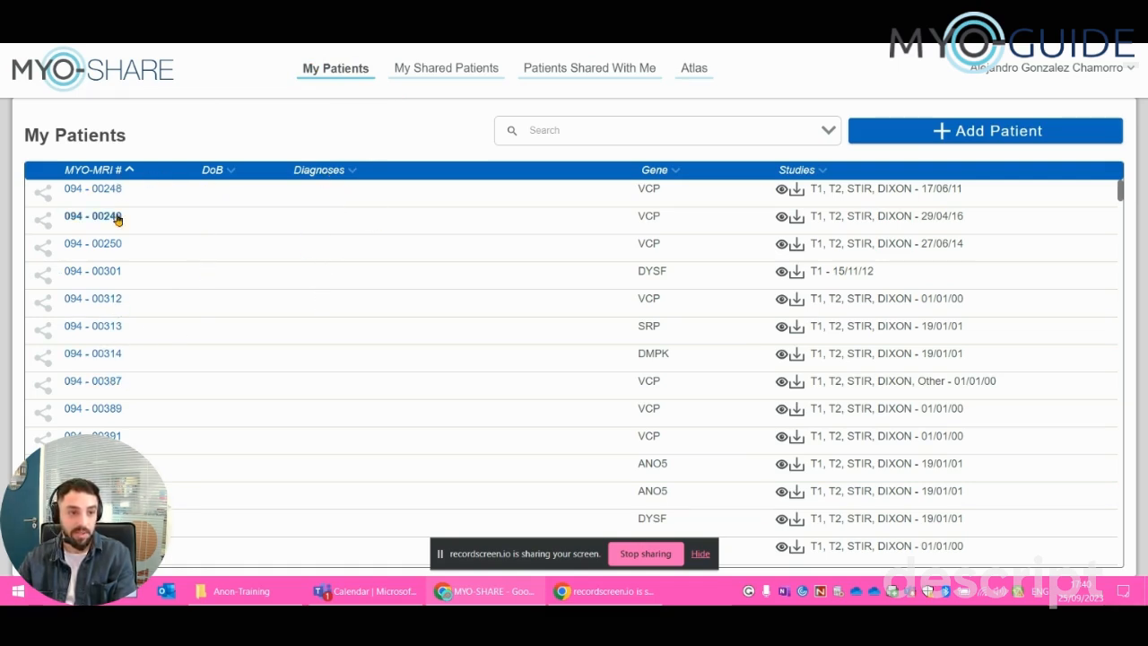
# View the list of patients shared with this account and return to the My Patients list.
pyautogui.click(613, 75)
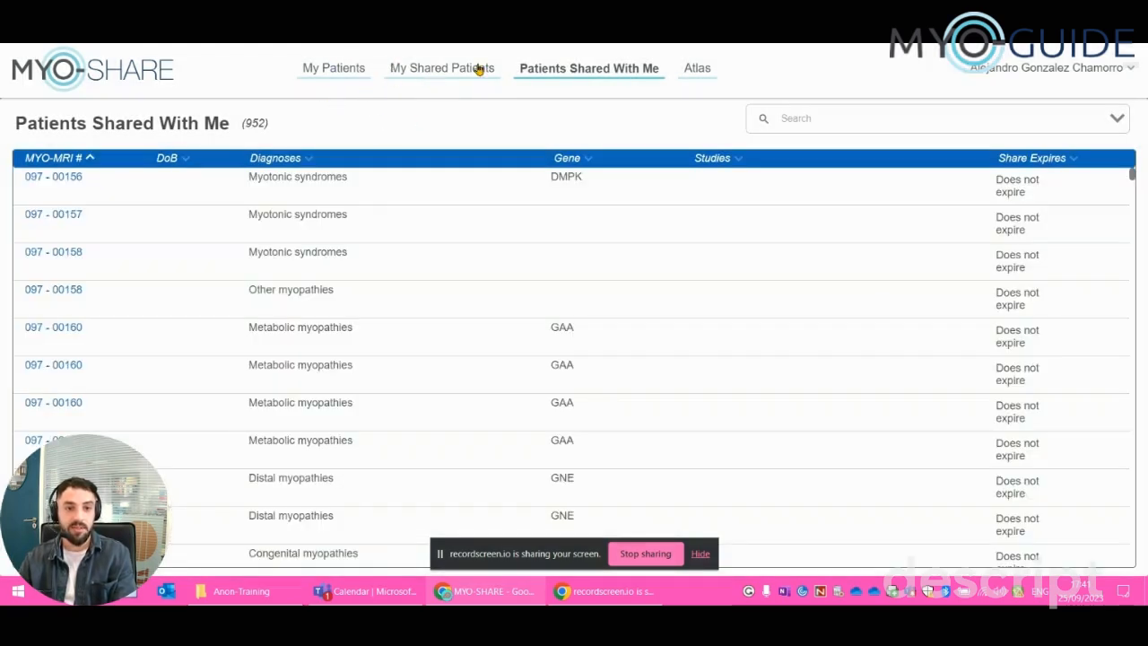
pyautogui.click(346, 72)
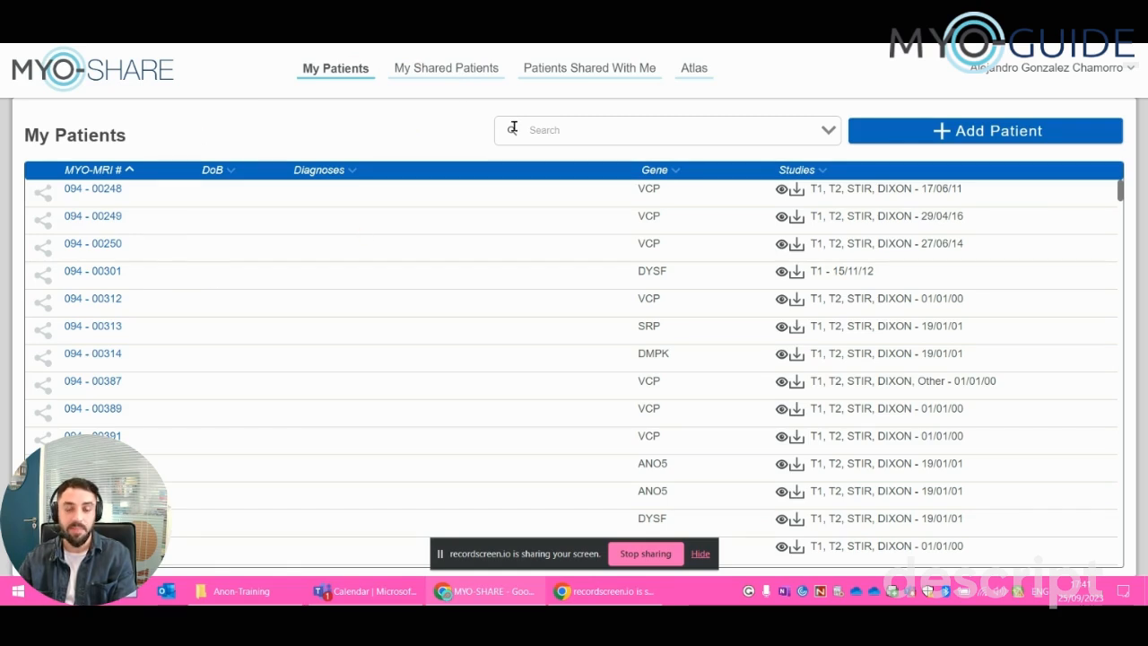
# Start a new patient record with reference ID Patient1 and gender Male.
pyautogui.click(947, 131)
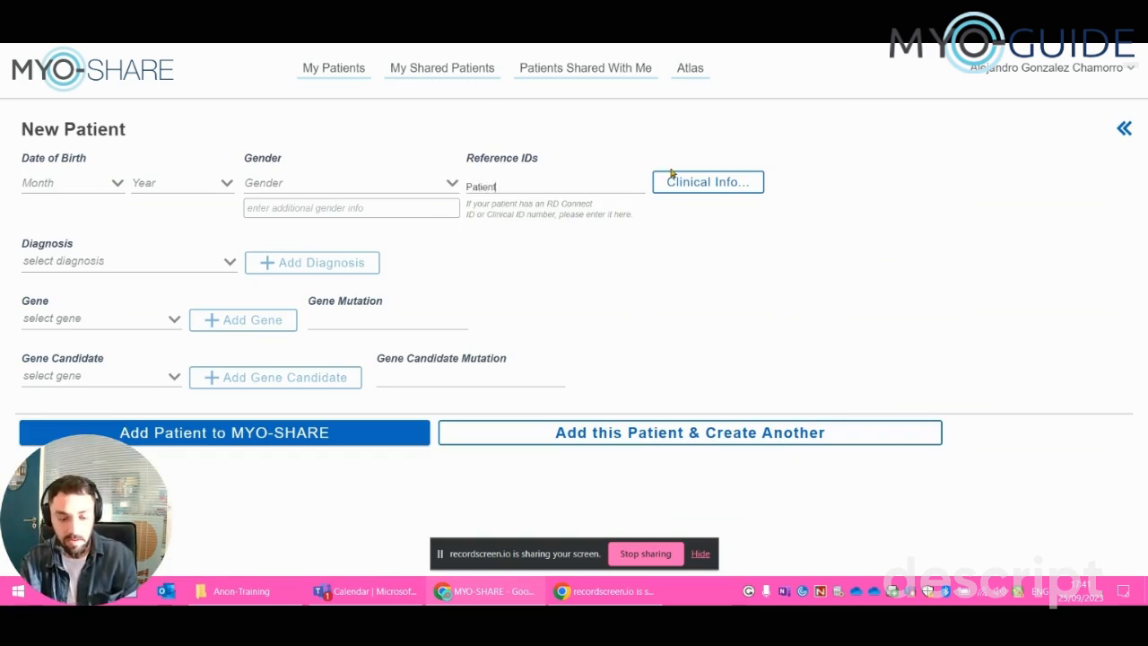
pyautogui.write('1')
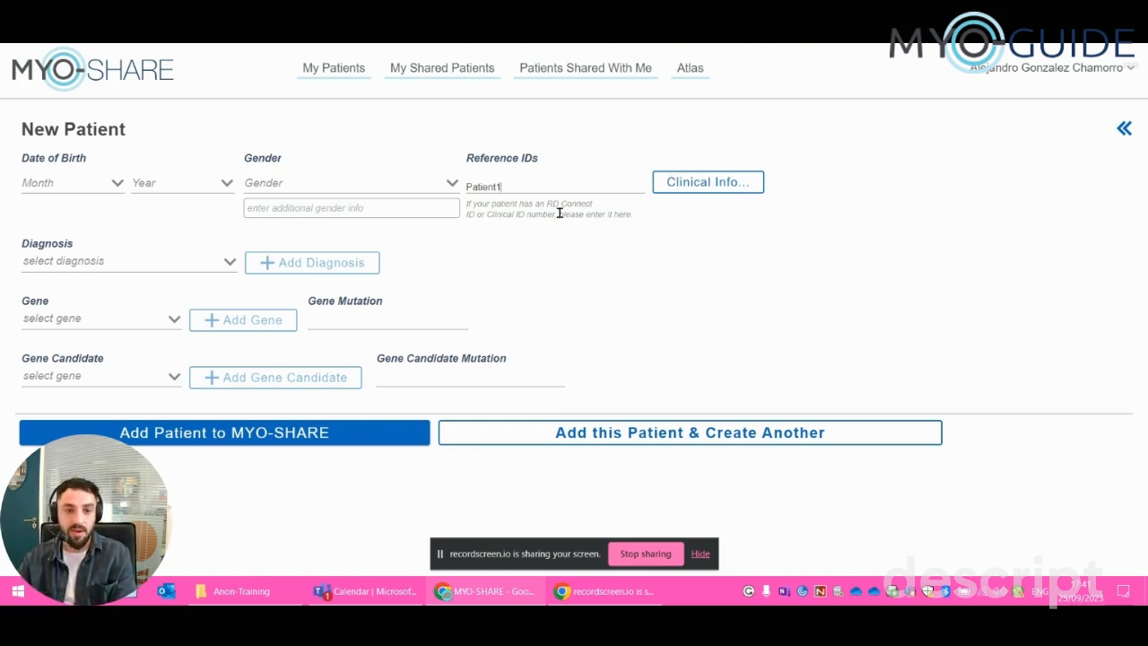
pyautogui.click(451, 184)
pyautogui.click(288, 223)
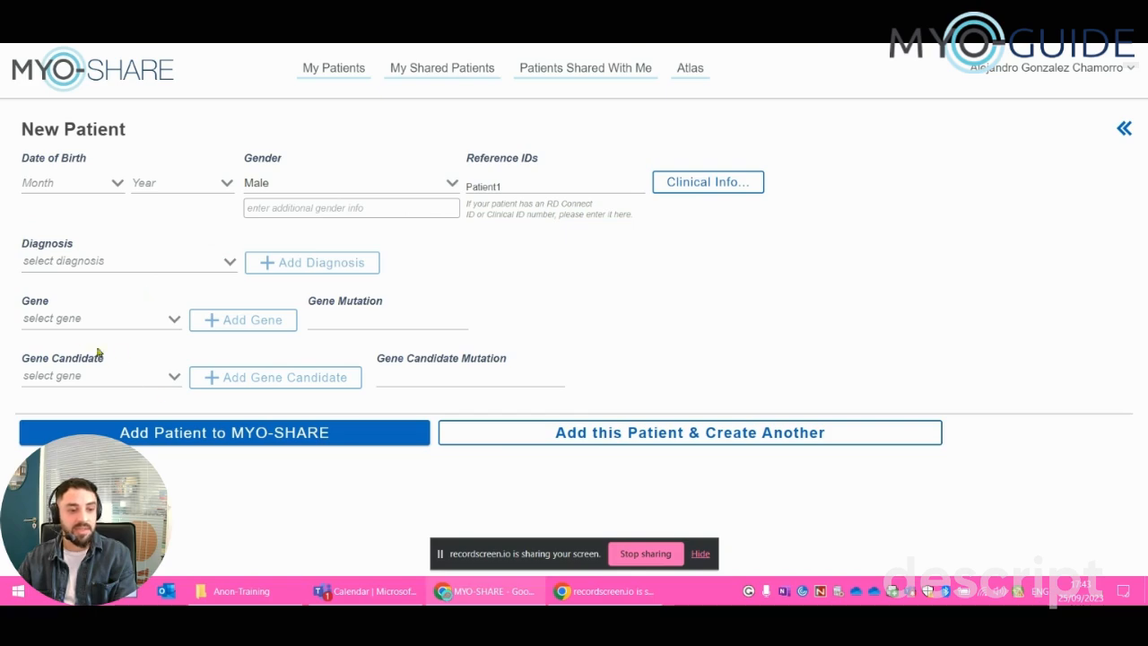
# Look over the supplemental clinical information form for the new patient and close it without entering anything.
pyautogui.click(724, 188)
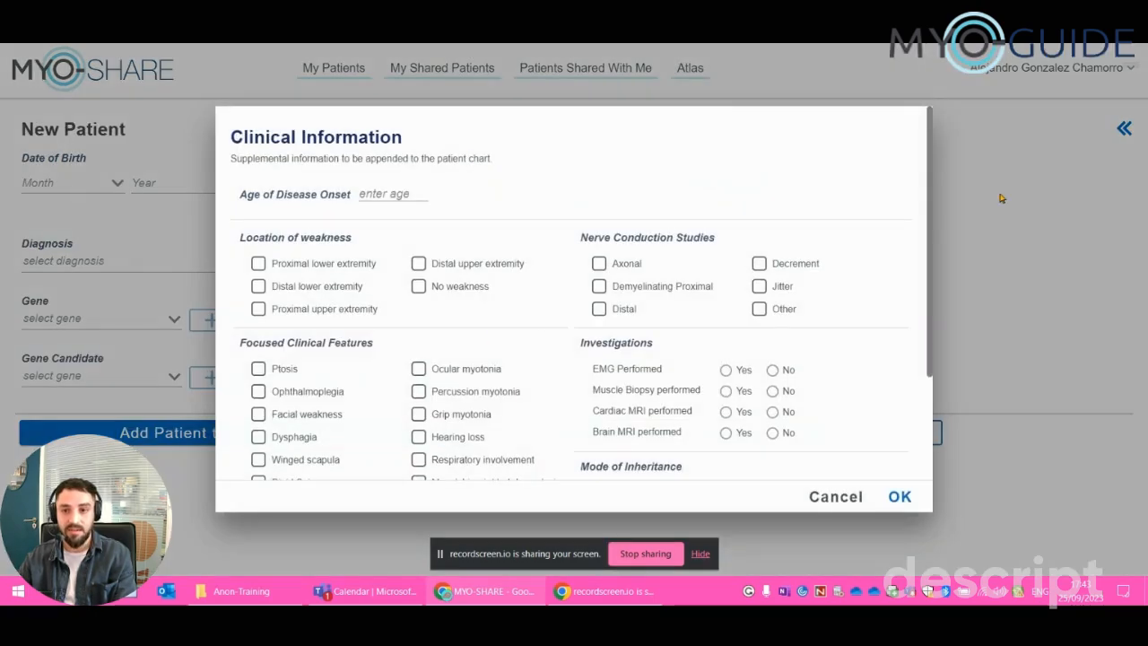
pyautogui.click(824, 501)
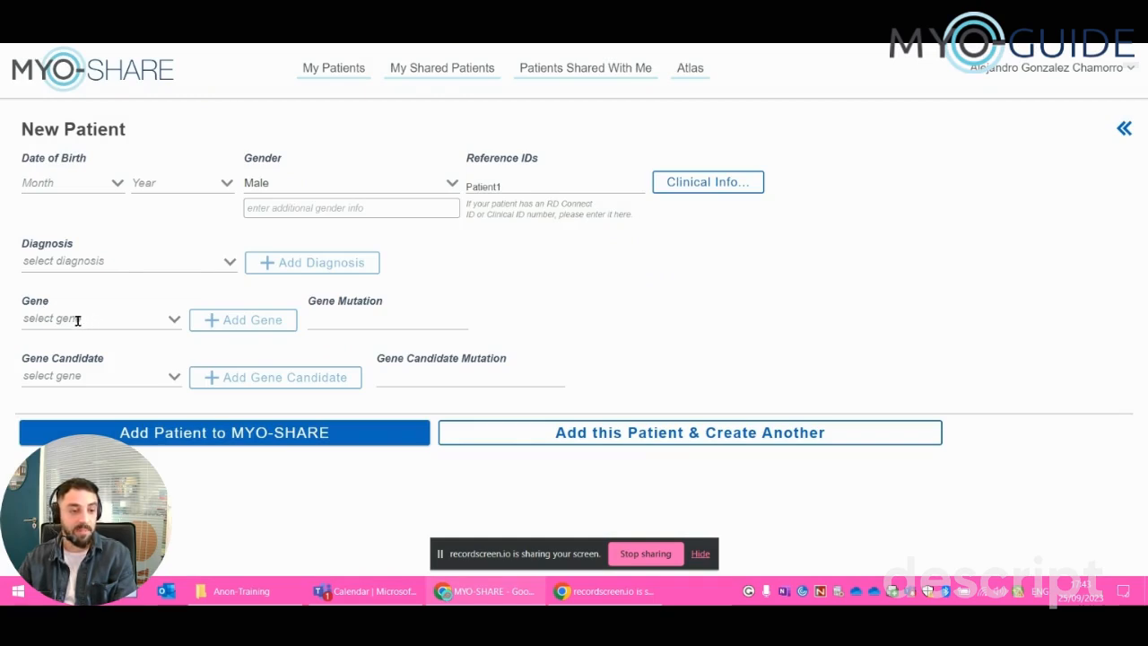
# Choose TTN as the new patient's gene and clear that selection again.
pyautogui.click(180, 321)
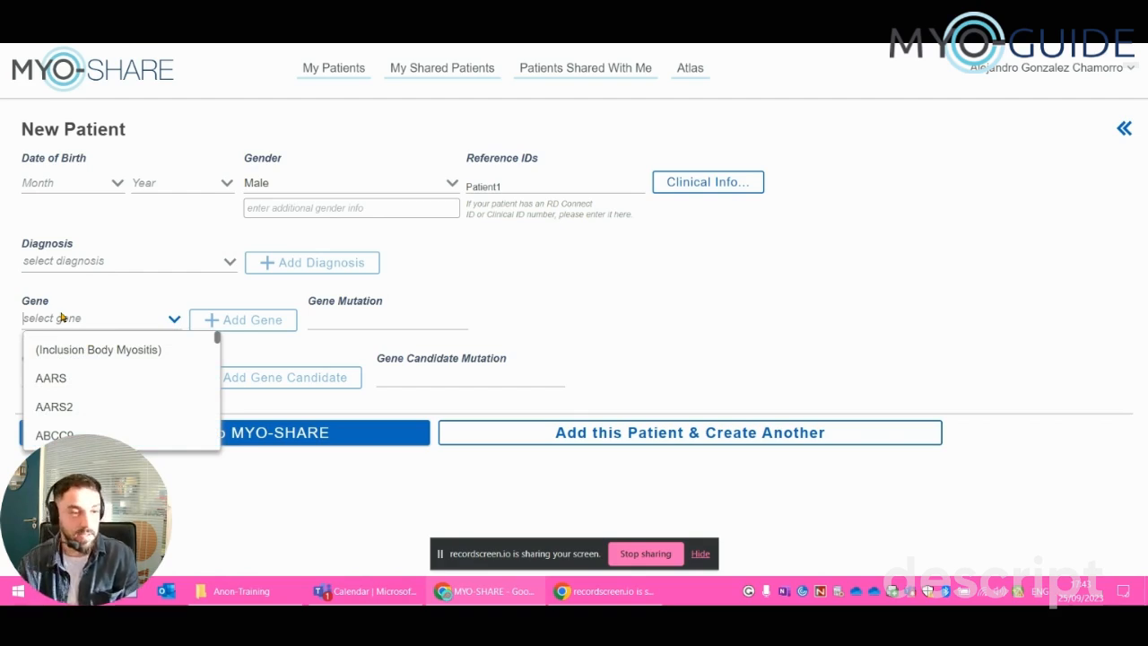
pyautogui.write('TTN')
pyautogui.click(58, 350)
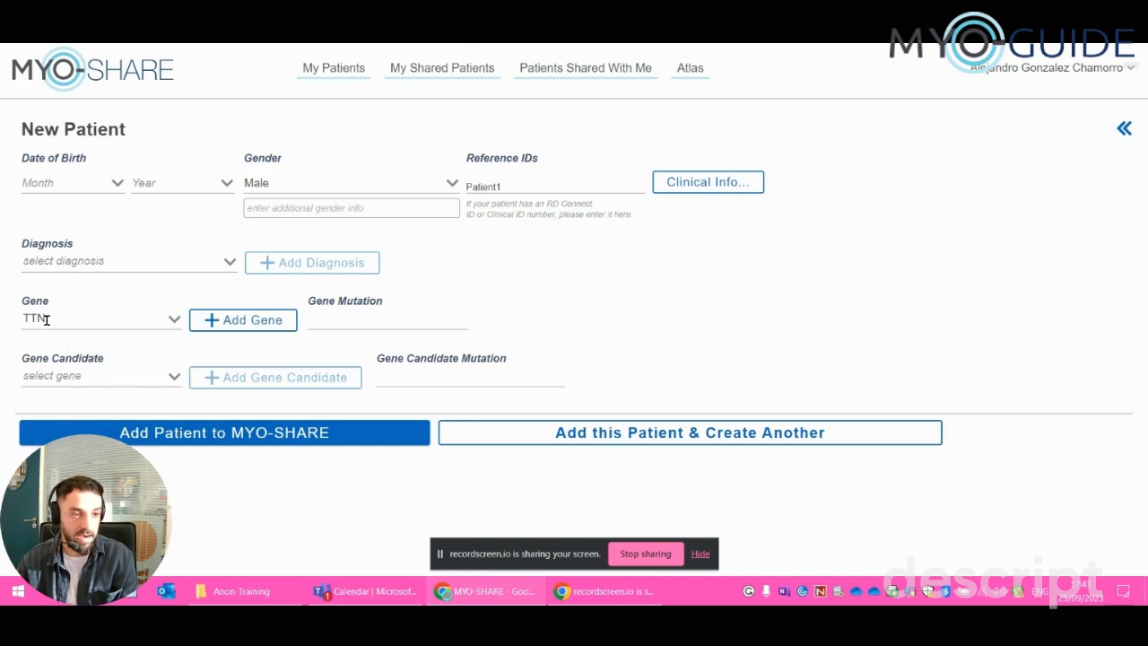
pyautogui.click(85, 318)
pyautogui.click(173, 319)
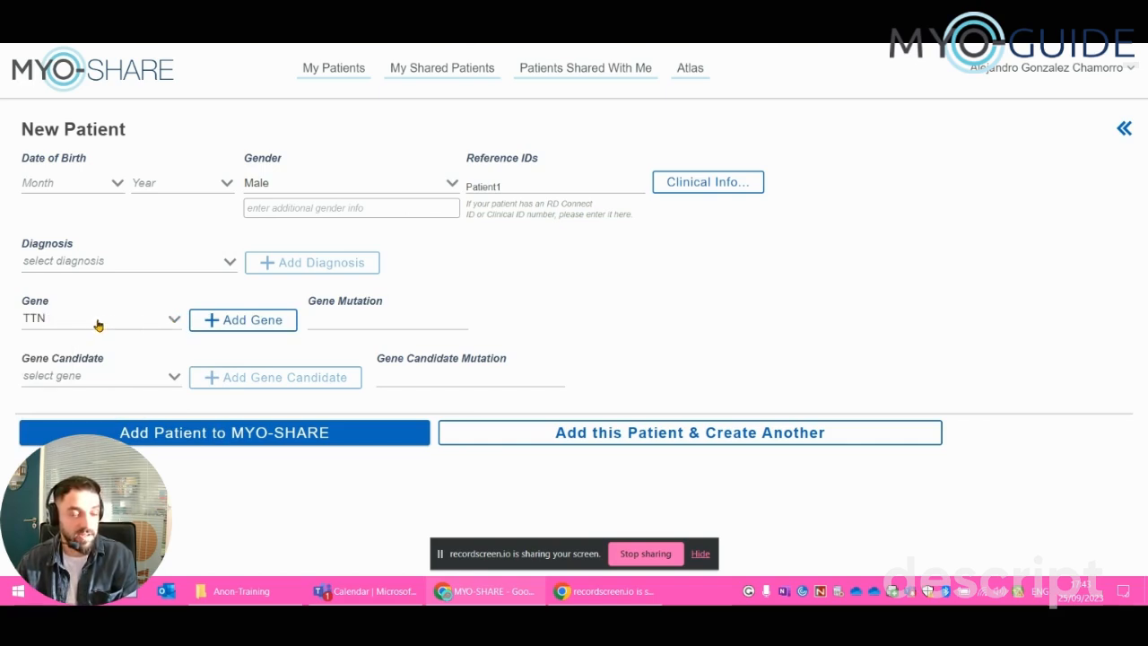
pyautogui.press('BackSpace')
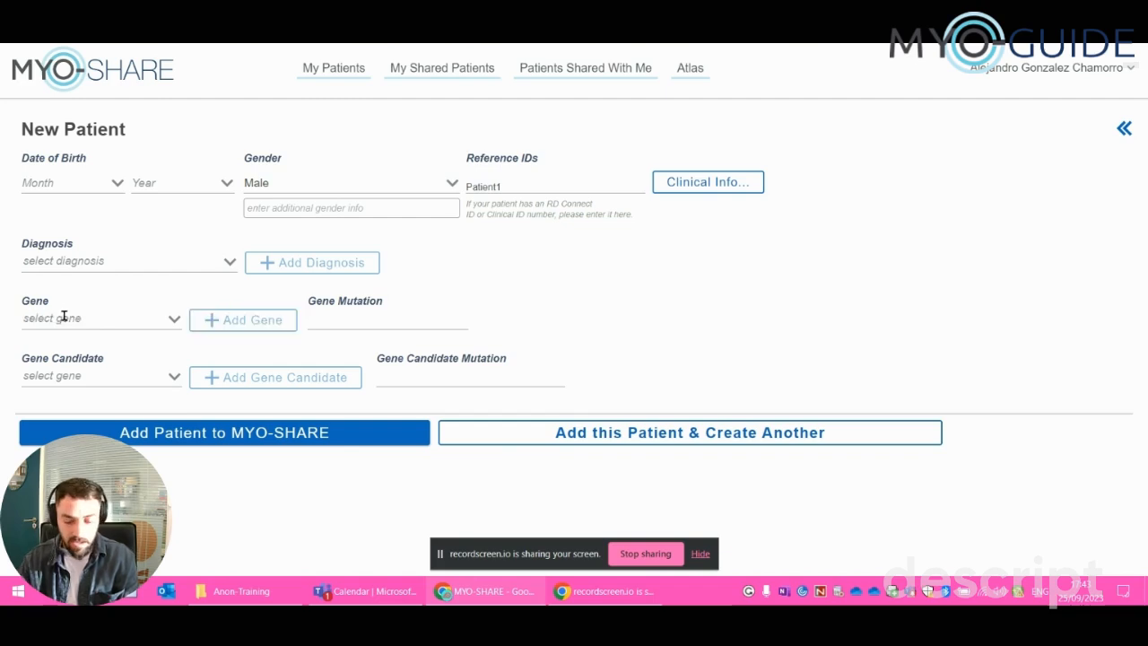
# Set the patient's gene to (Inclusion Body Myositis) and add the patient to MYO-SHARE.
pyautogui.write('incl')
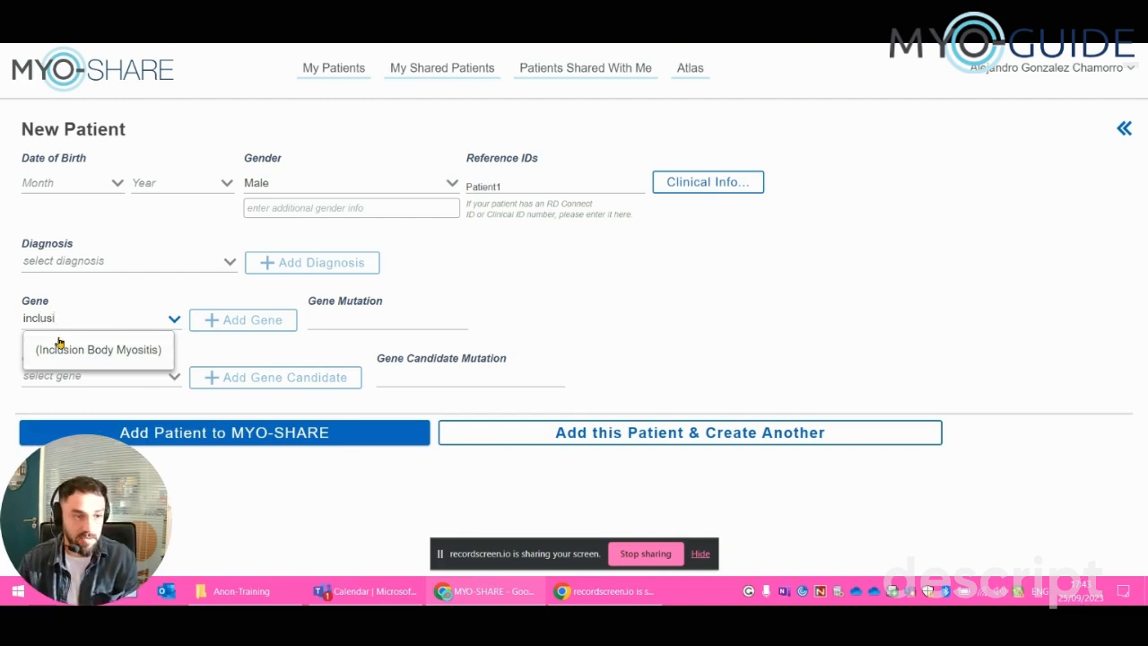
pyautogui.write('usi')
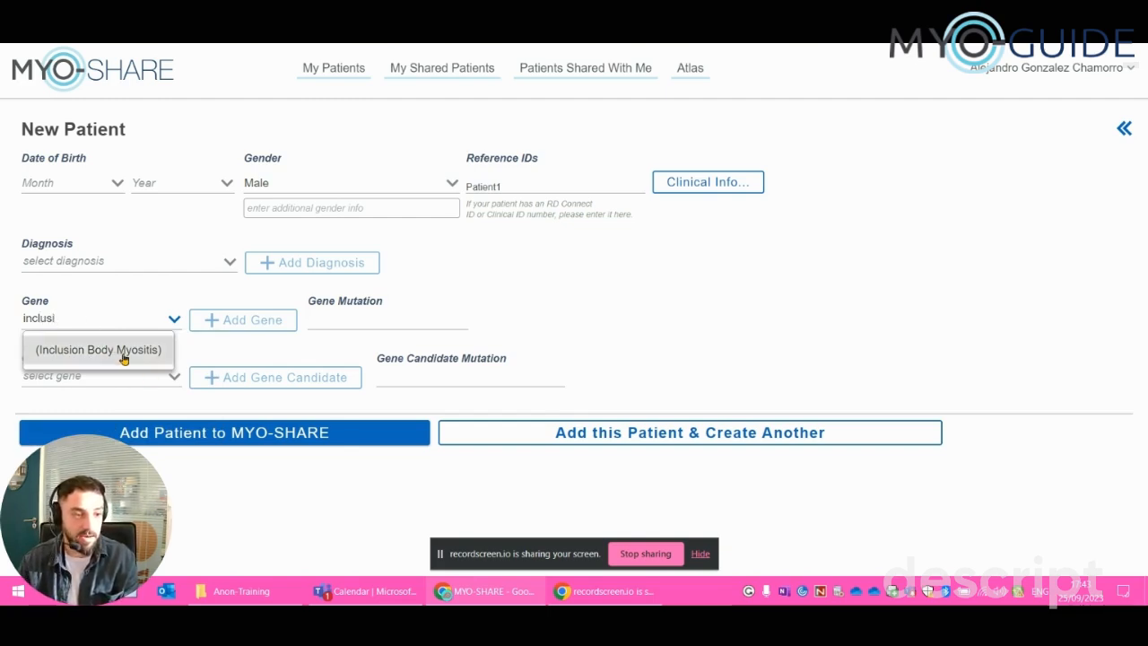
pyautogui.click(132, 358)
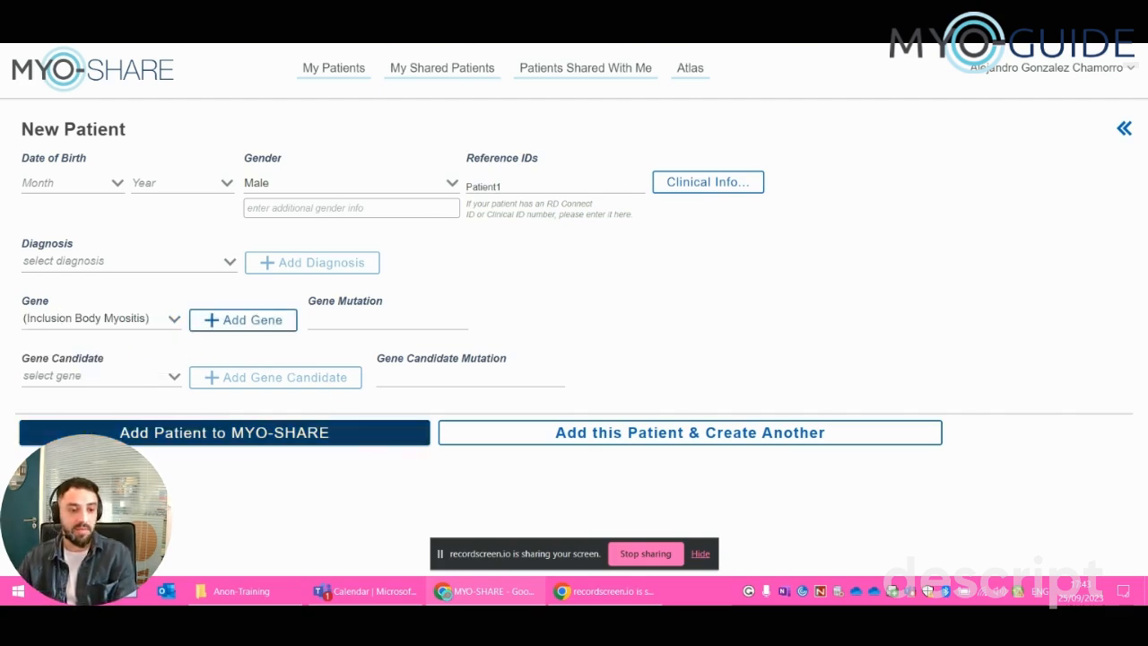
pyautogui.click(230, 444)
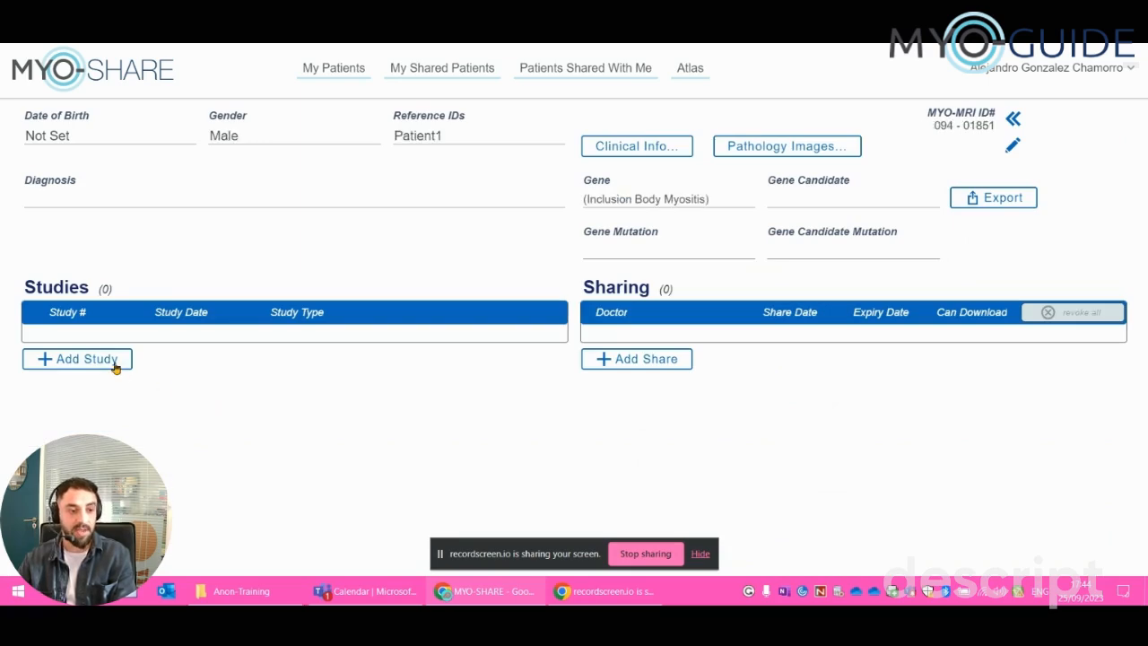
# Start a new study for the patient and mark its study type as T1.
pyautogui.click(87, 358)
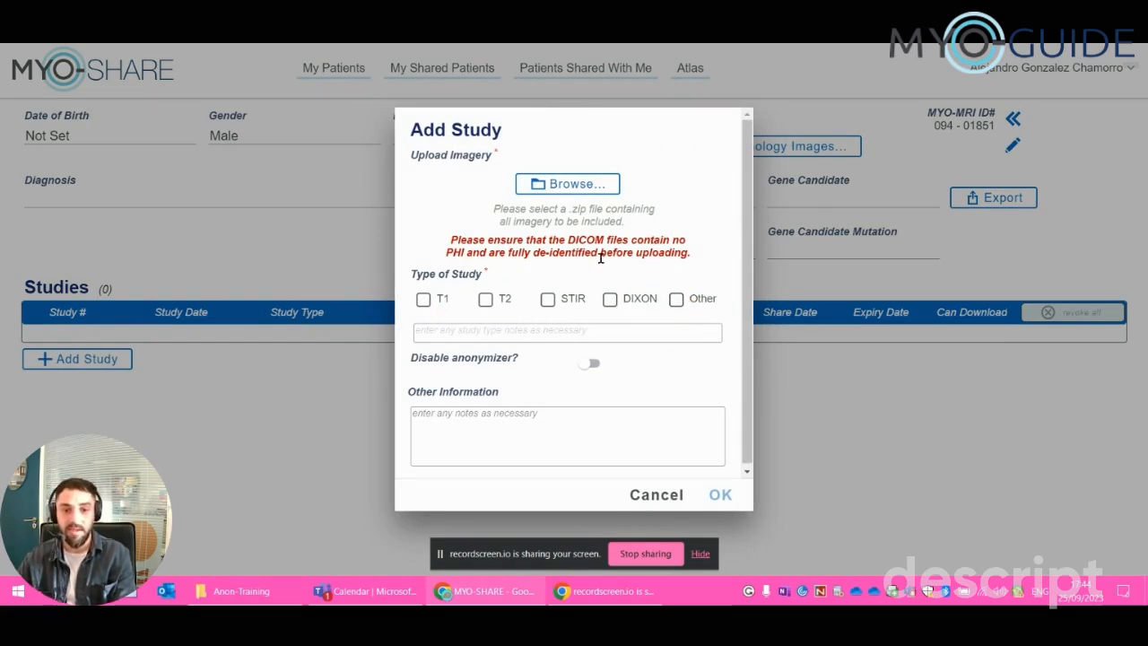
pyautogui.click(424, 300)
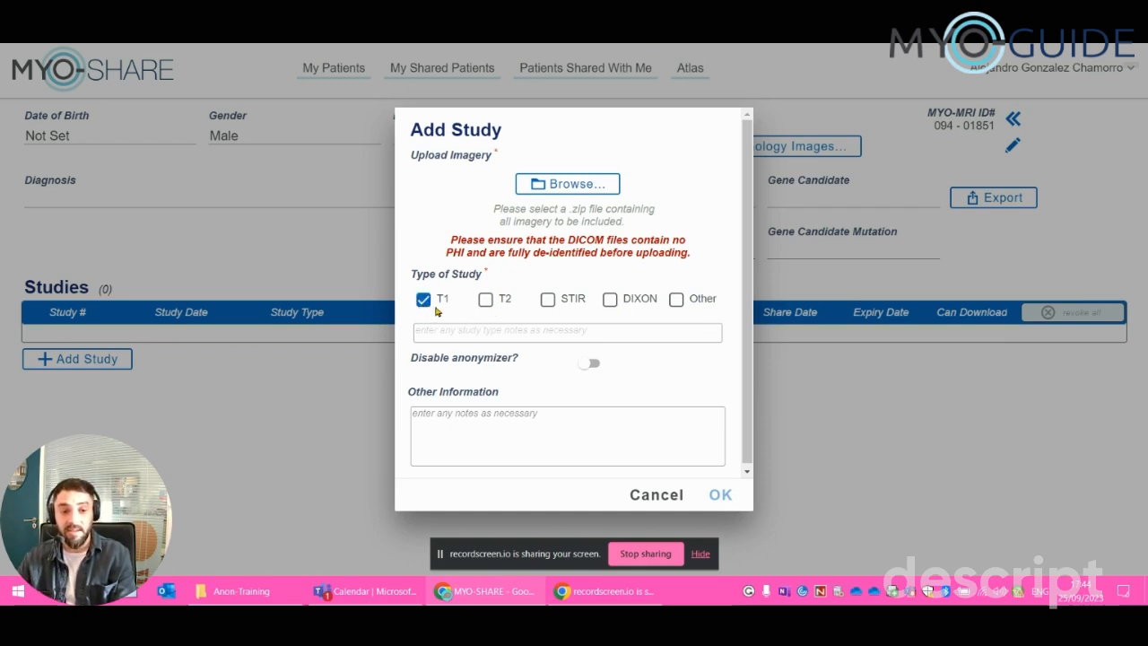
# Try out the DIXON study type and the option to disable the anonymizer, switching each off again.
pyautogui.click(610, 299)
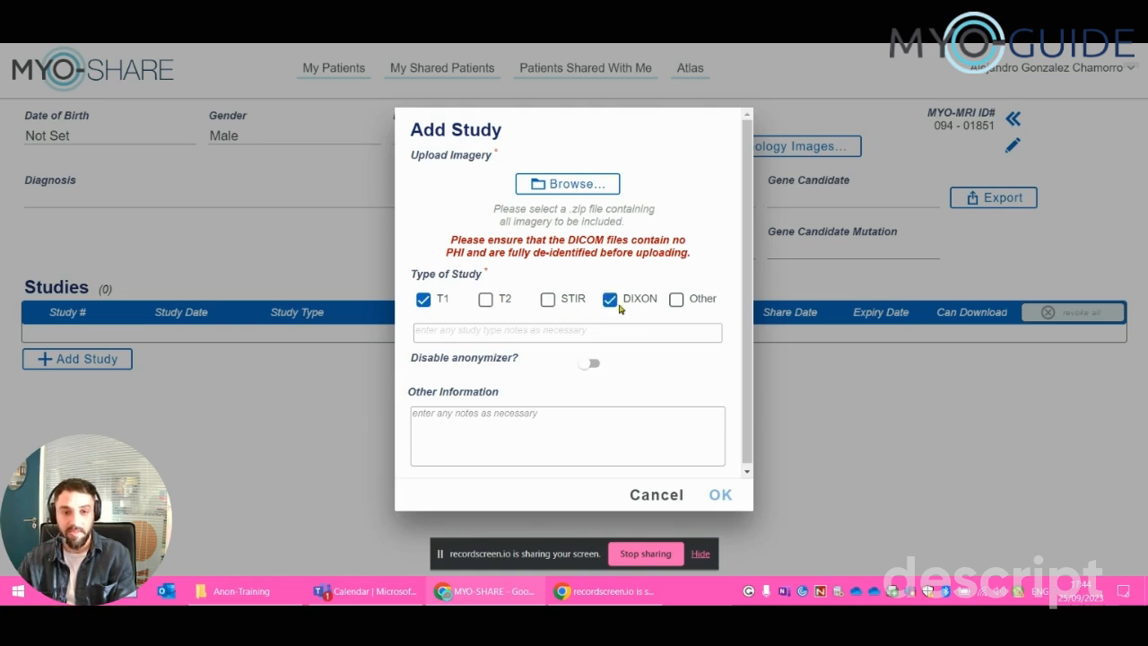
pyautogui.click(609, 300)
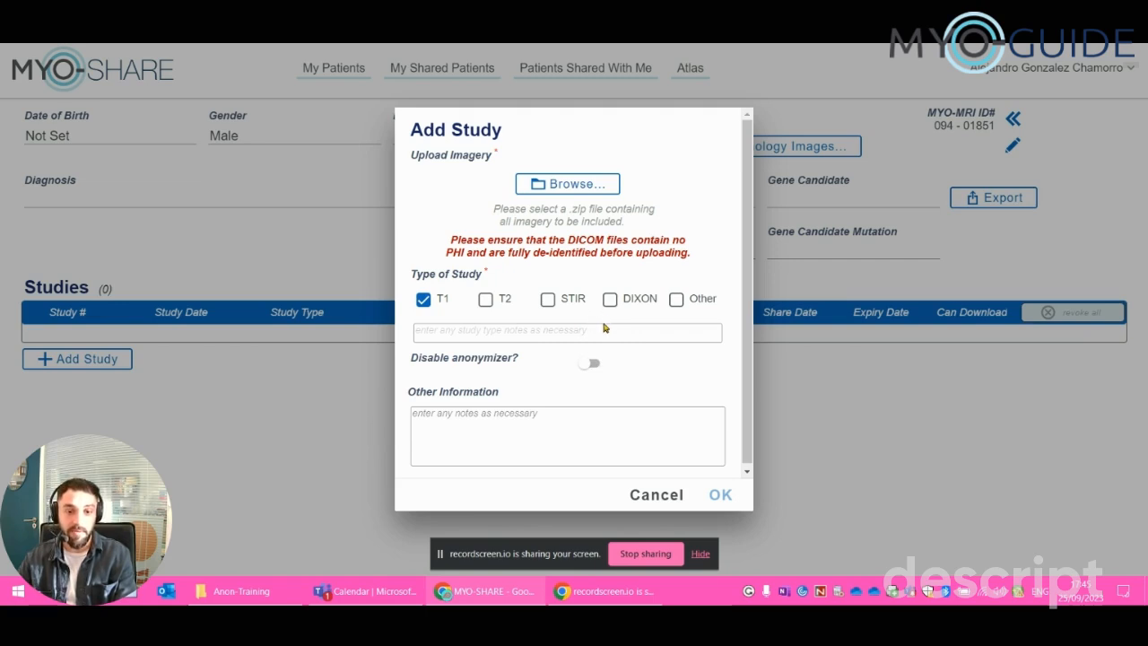
pyautogui.click(592, 362)
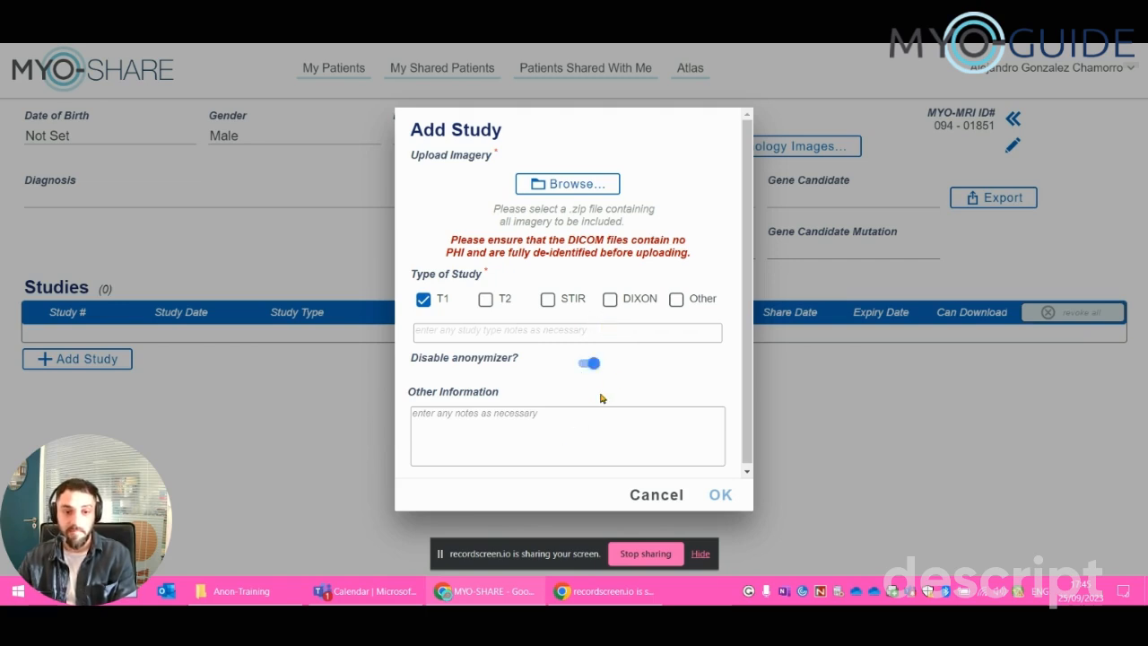
pyautogui.click(592, 366)
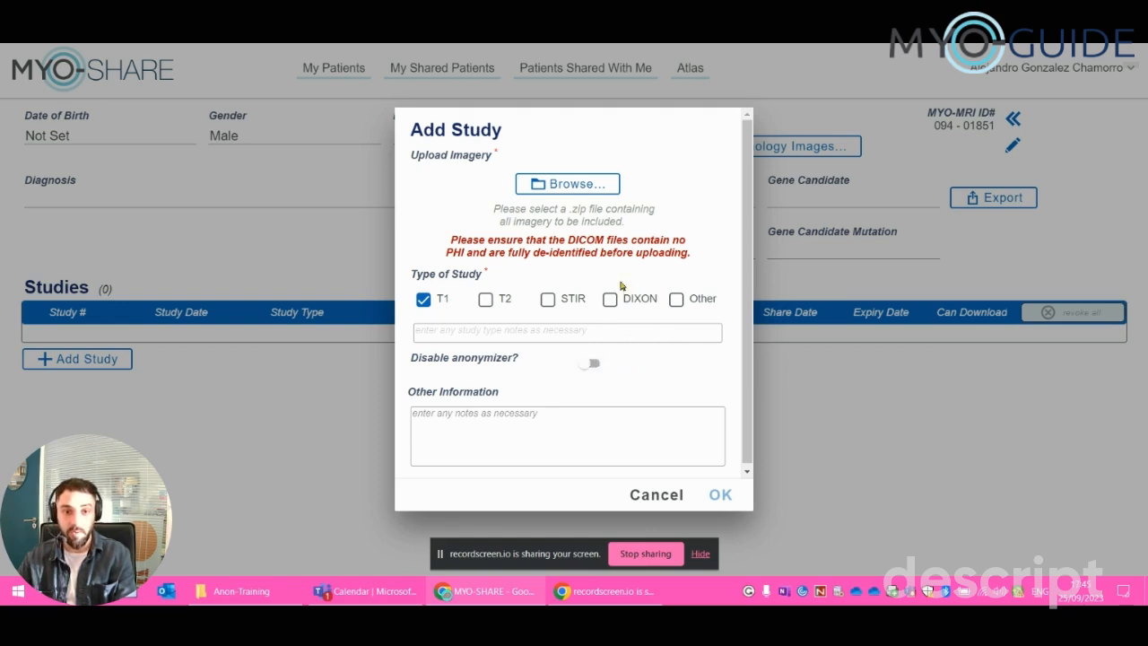
# Attach the compressed Patient1-Anonymised file as the study's imagery and submit the study for upload.
pyautogui.click(584, 187)
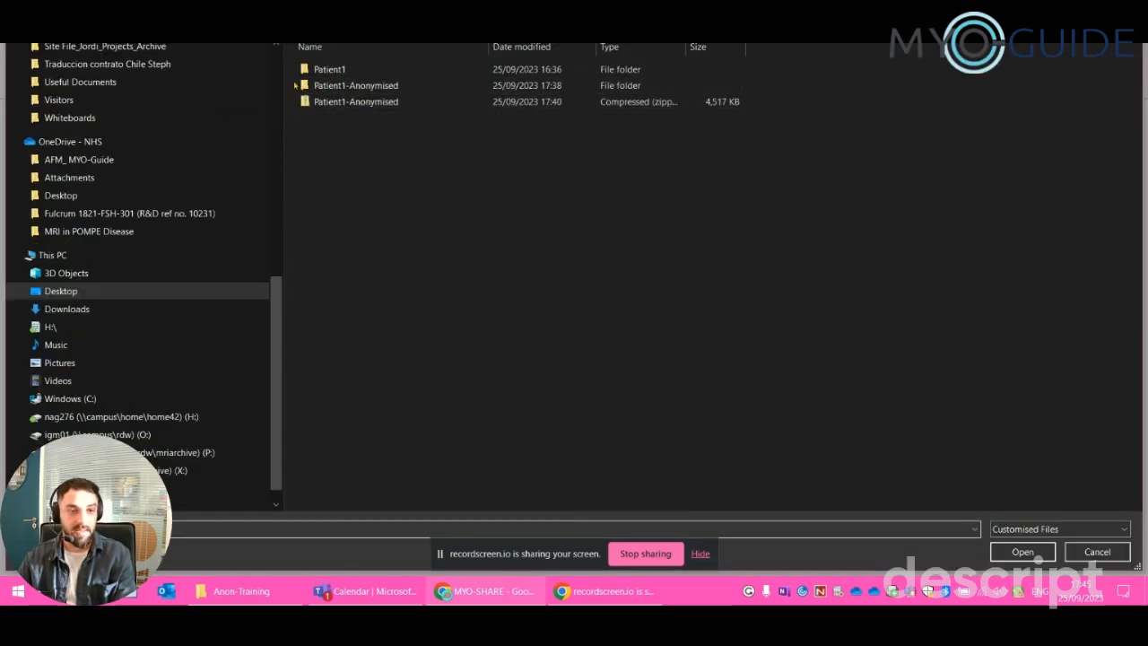
pyautogui.click(332, 104)
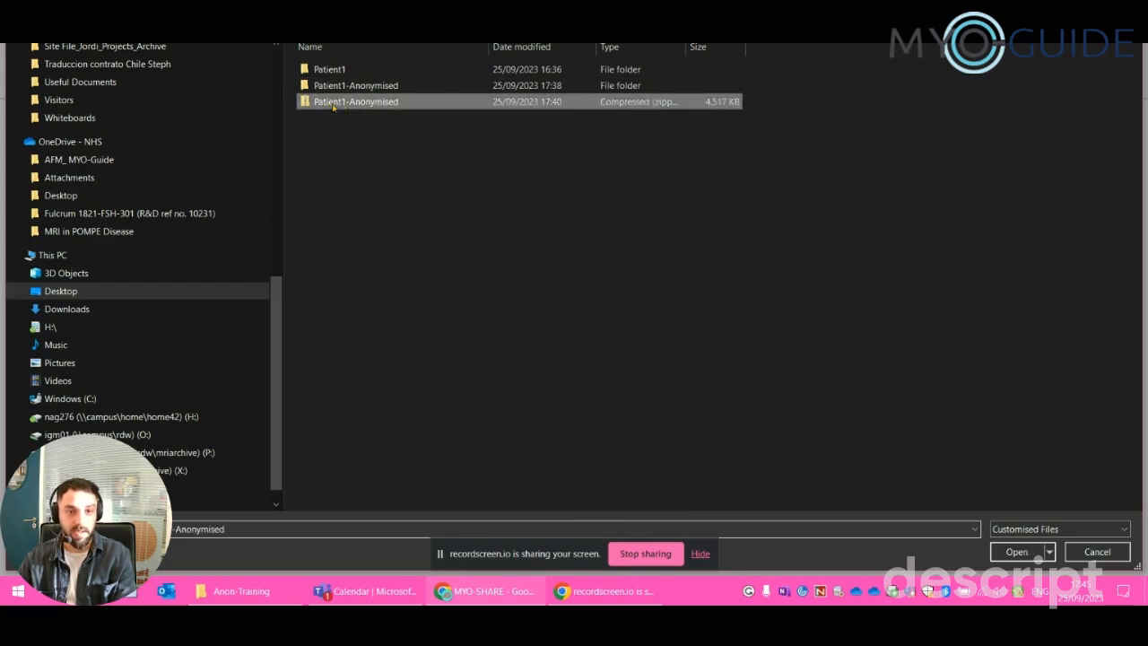
pyautogui.click(1017, 552)
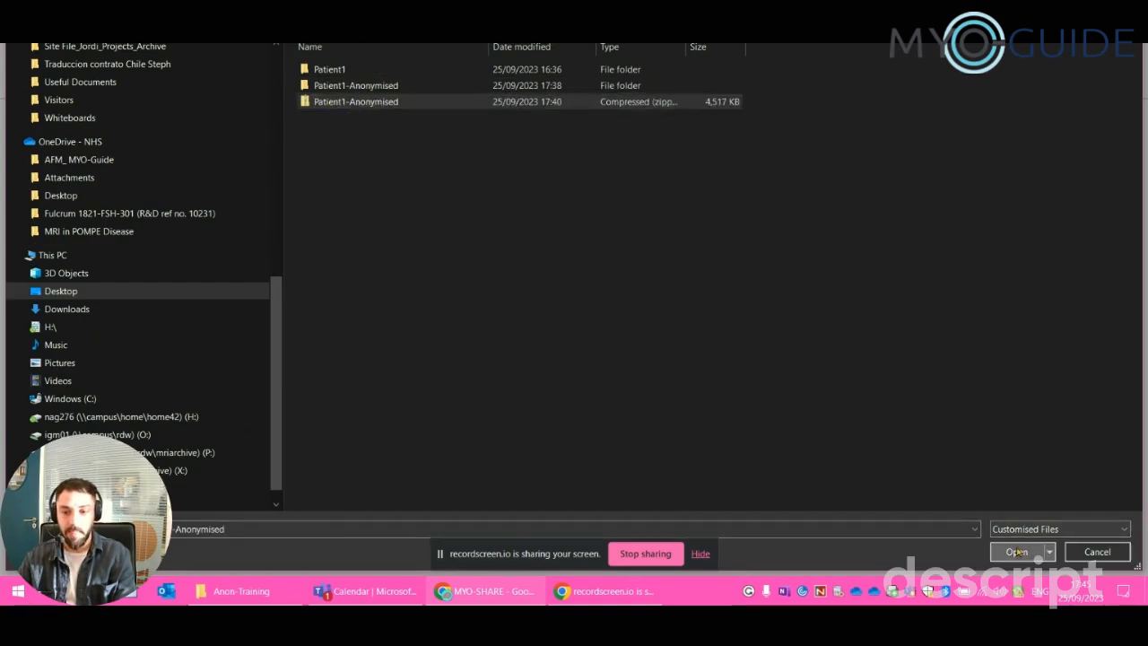
pyautogui.click(720, 495)
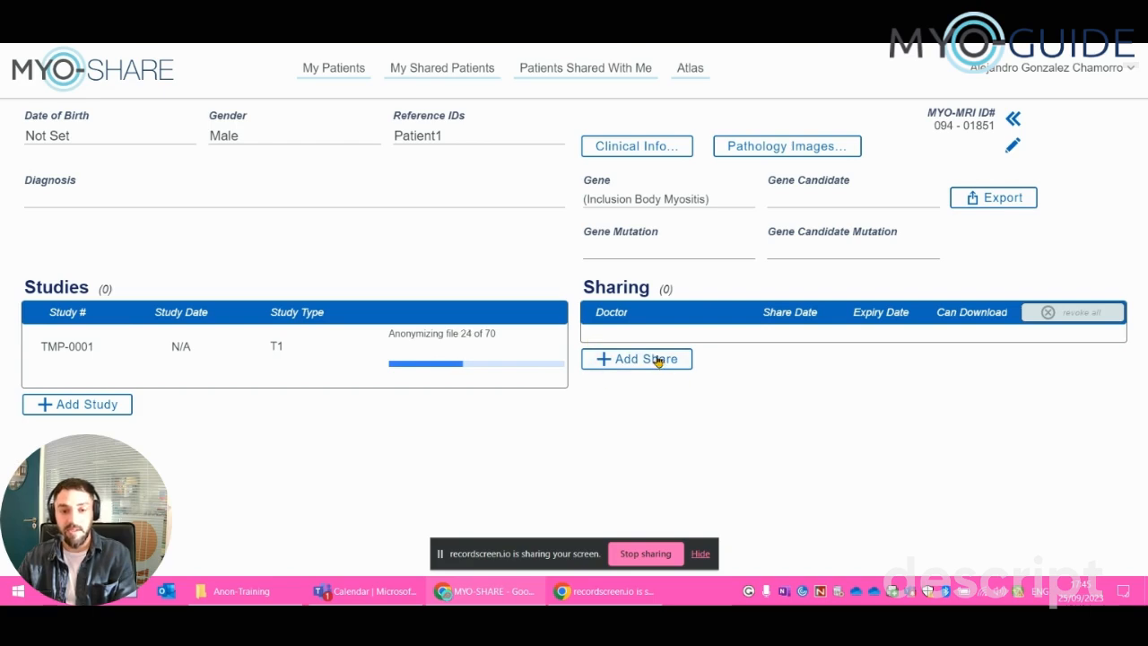
# Start a share for the patient and add two colleagues from the contact search as recipients.
pyautogui.click(658, 360)
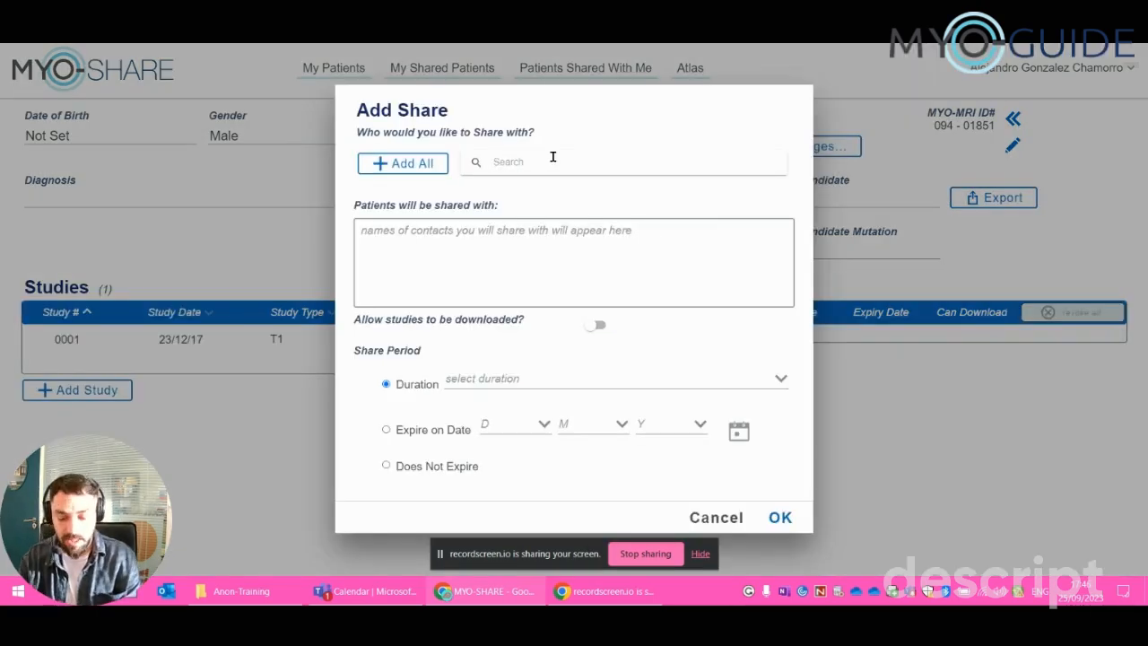
pyautogui.write('Jord')
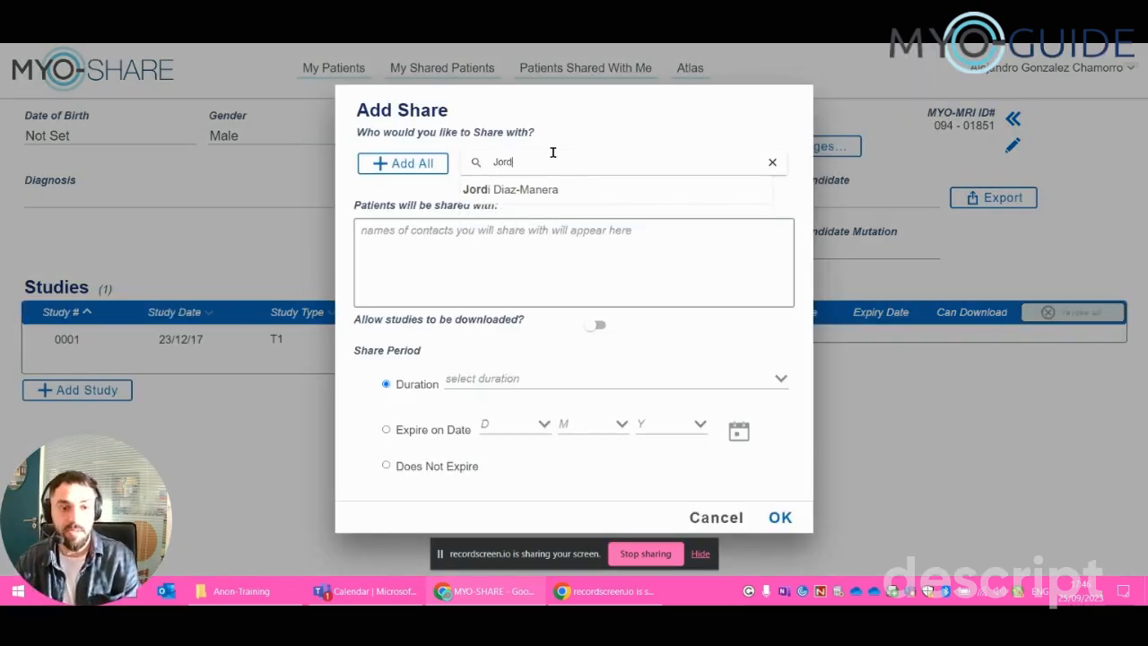
pyautogui.click(543, 191)
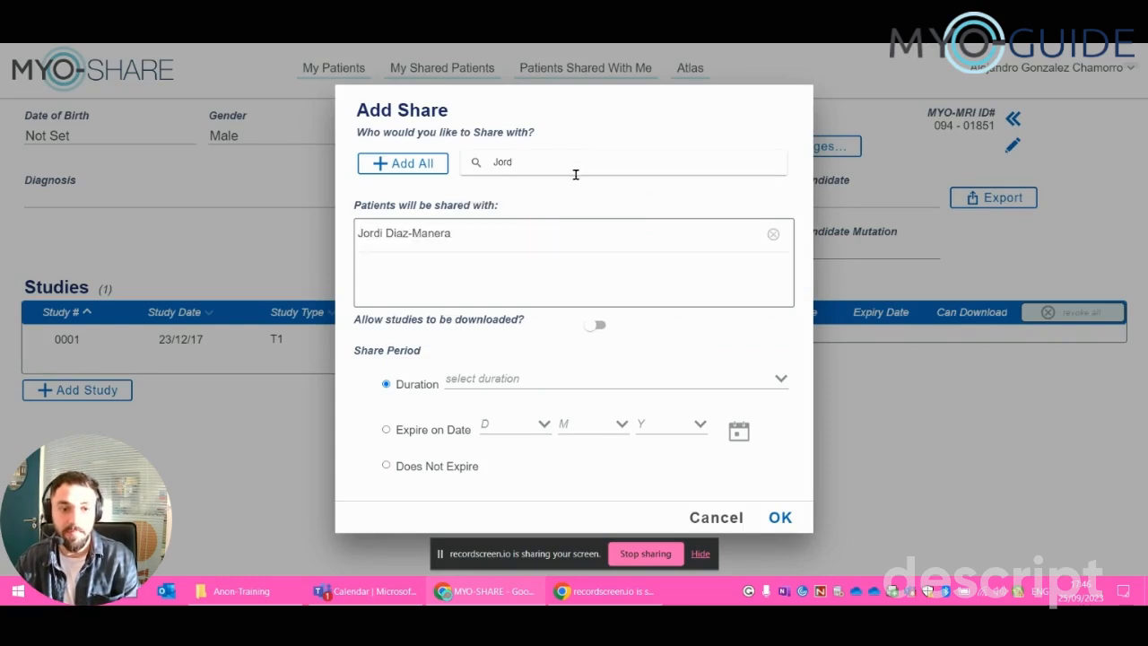
pyautogui.moveTo(576, 165); pyautogui.dragTo(474, 151)
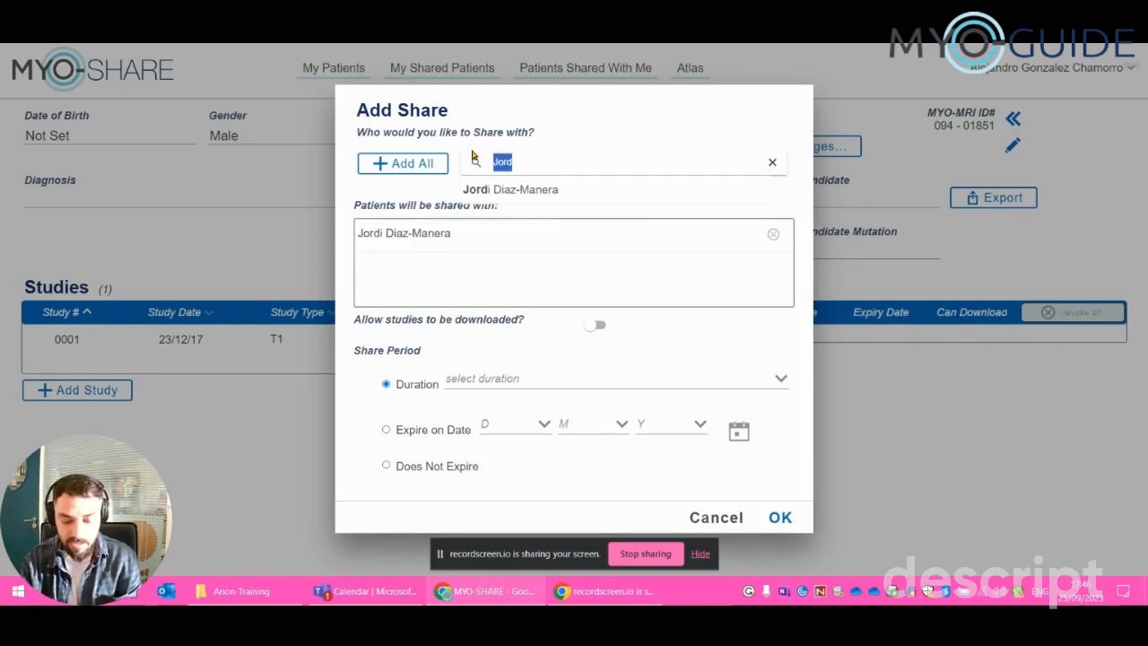
pyautogui.write('jose')
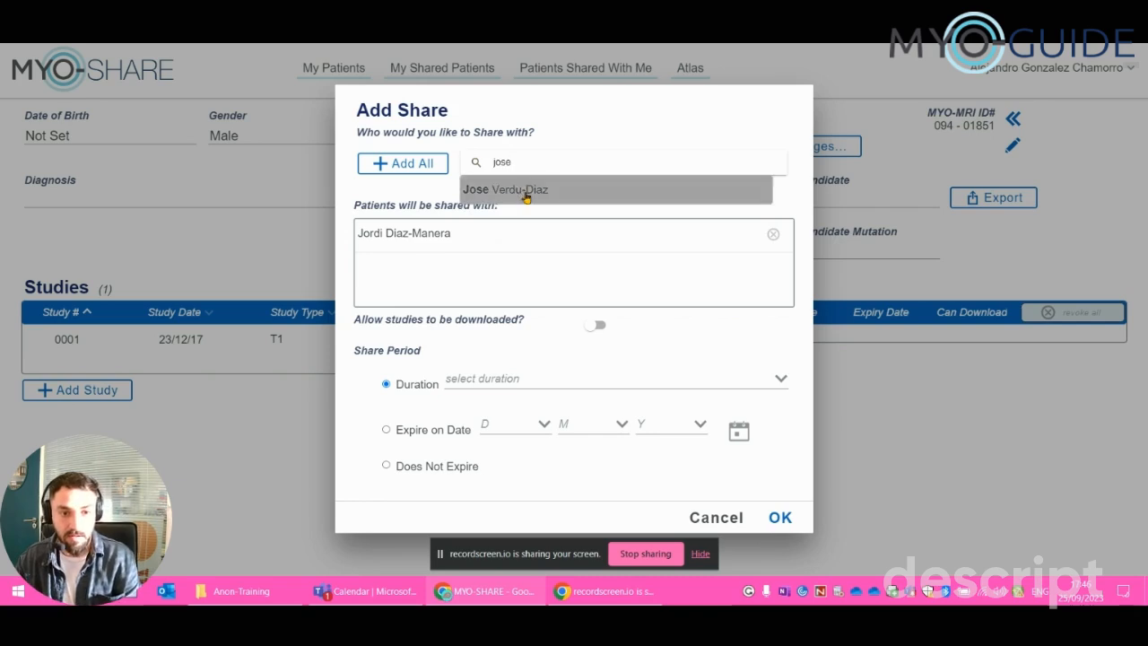
pyautogui.click(525, 189)
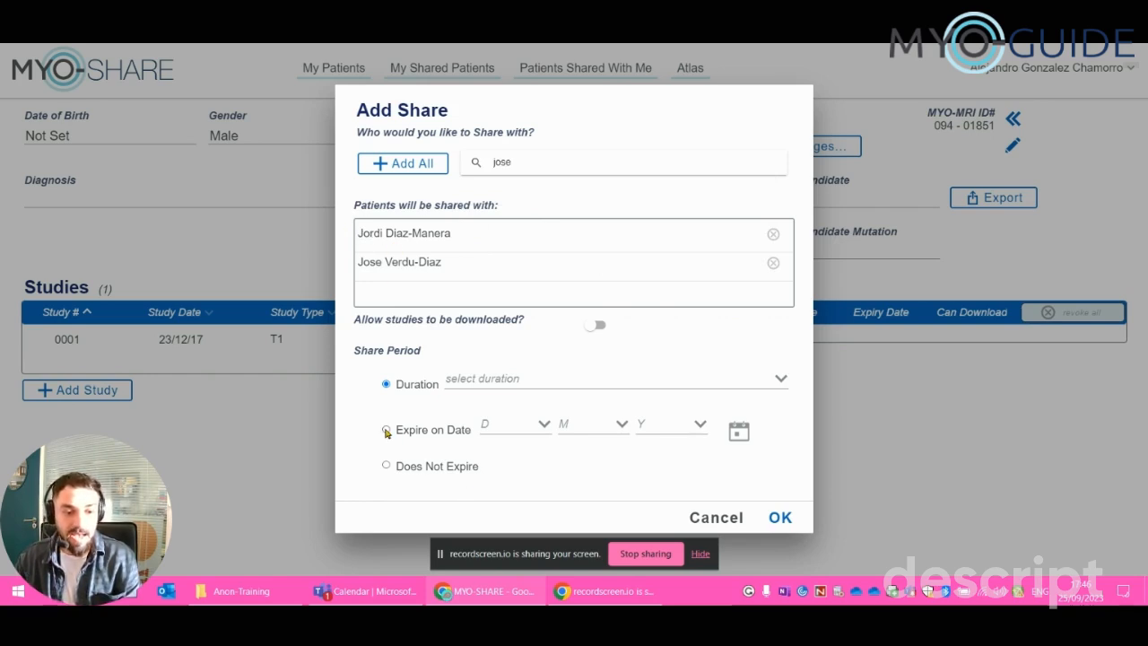
# Set the share period to expire on 31 December 2025.
pyautogui.click(509, 424)
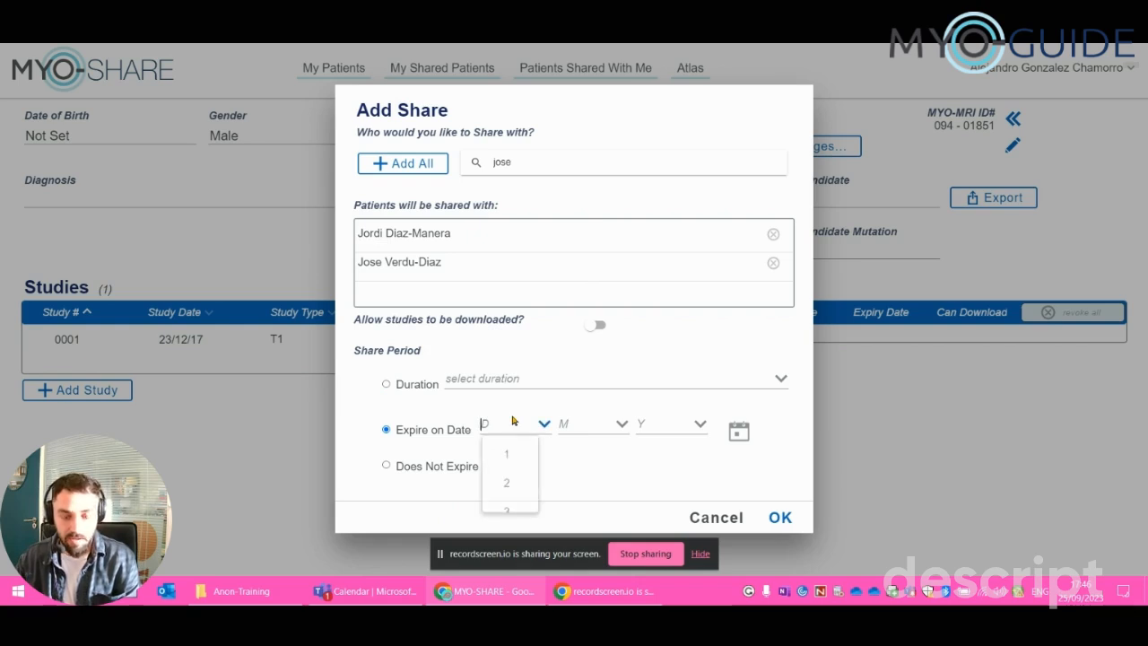
pyautogui.write('31')
pyautogui.click(509, 454)
pyautogui.click(587, 423)
pyautogui.write('dec')
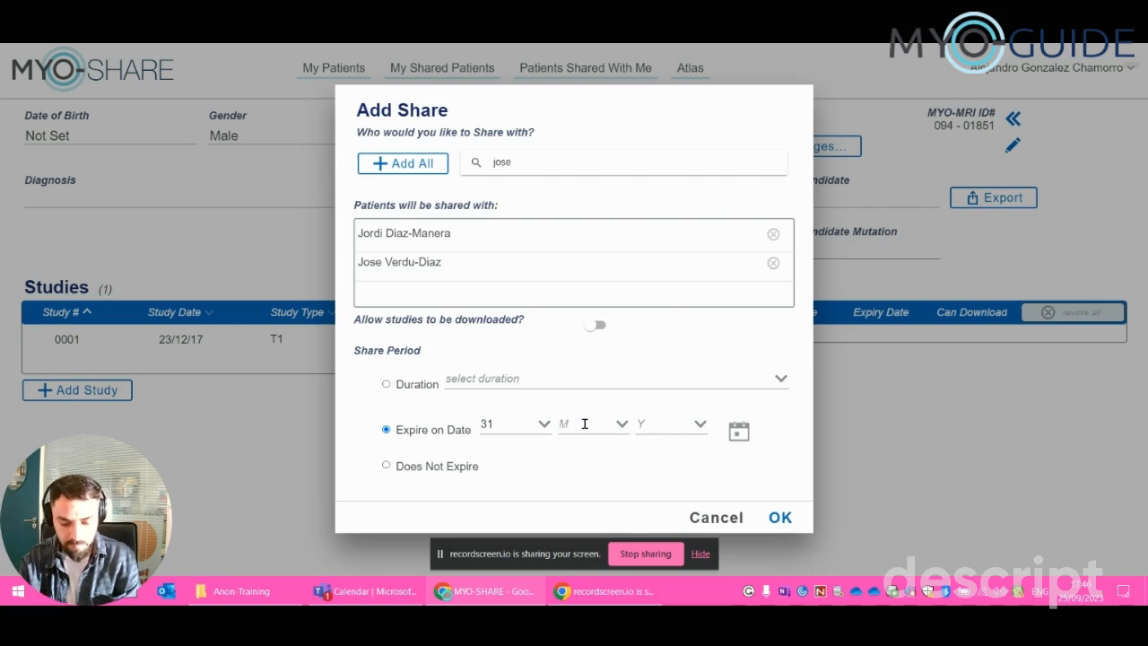
pyautogui.click(600, 454)
pyautogui.click(666, 427)
pyautogui.write('2025')
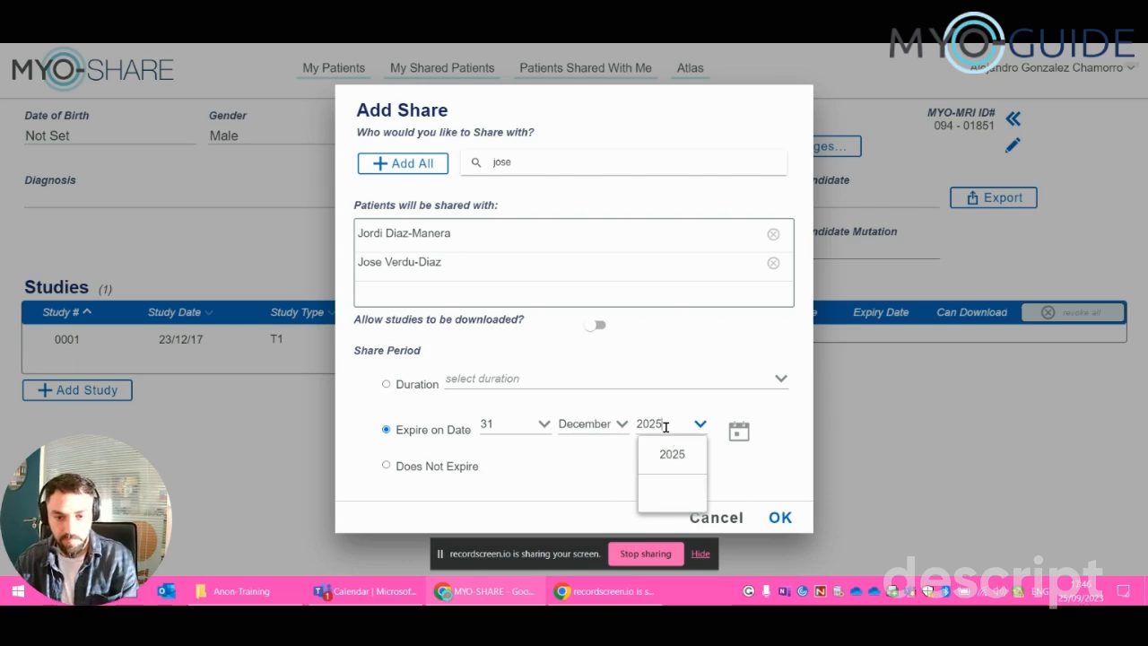
pyautogui.click(674, 455)
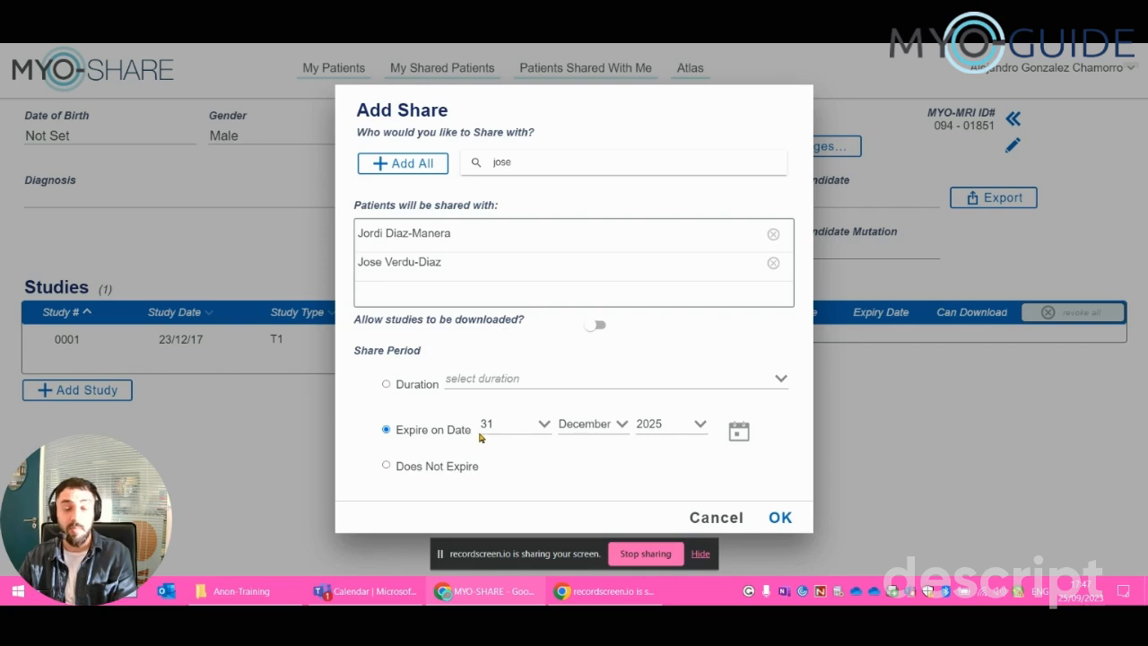
# Set the share period to Does Not Expire and confirm sharing the patient with the two selected colleagues.
pyautogui.click(387, 467)
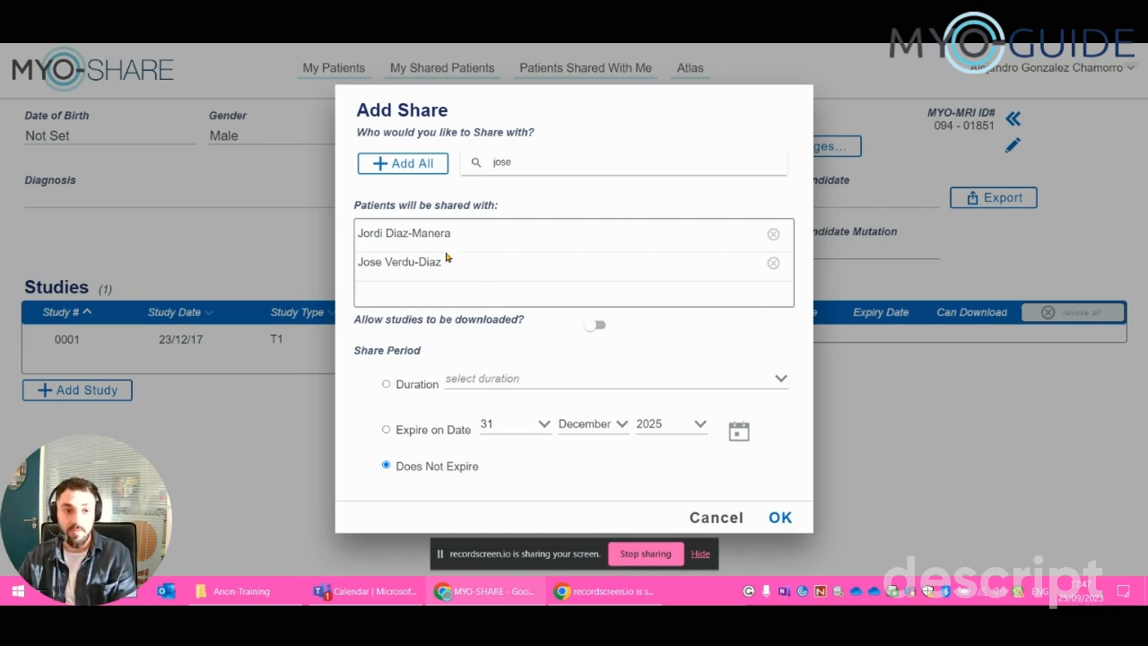
pyautogui.click(597, 327)
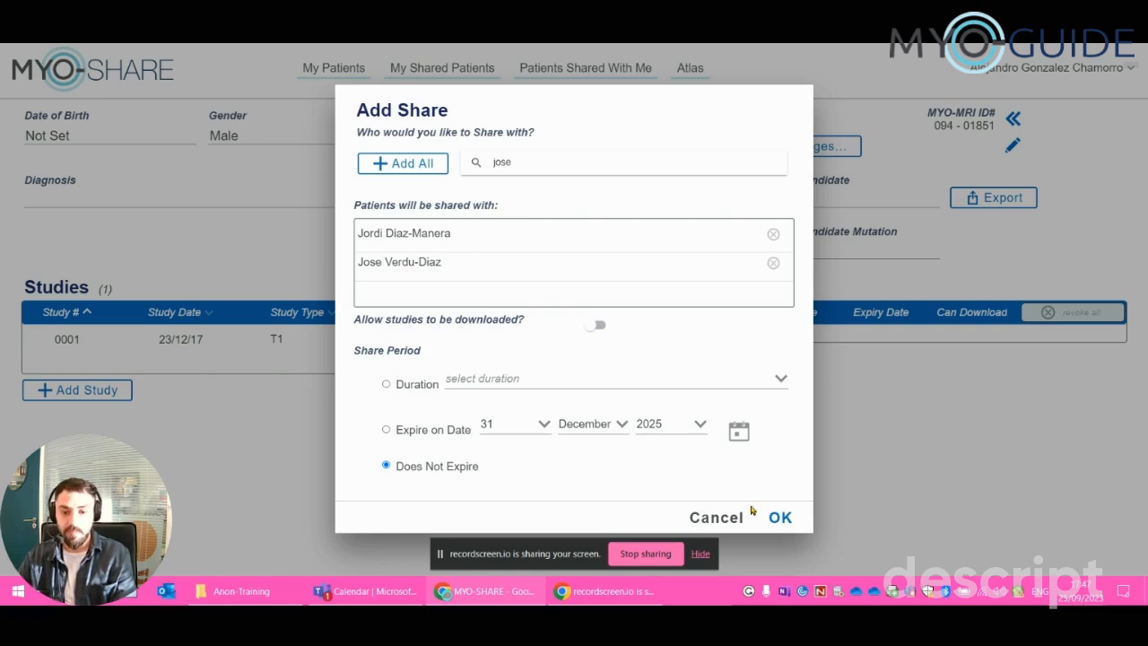
pyautogui.click(793, 520)
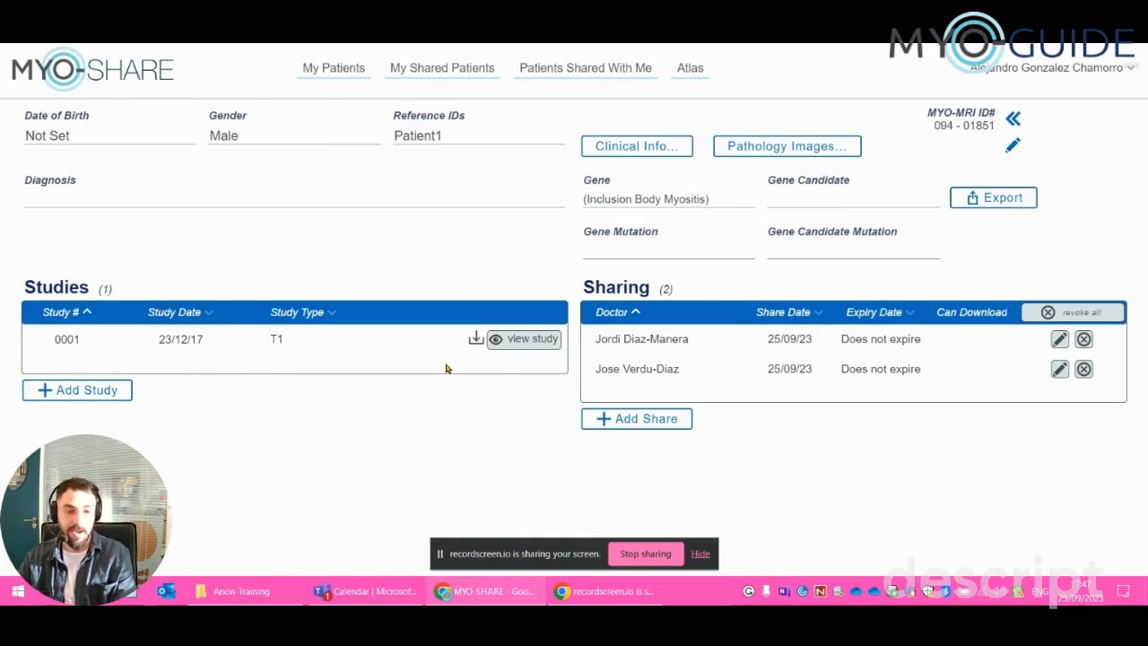
# View the patient's T1 study, examine its image slices and the muscle scoring form, and return to the patient record.
pyautogui.click(525, 340)
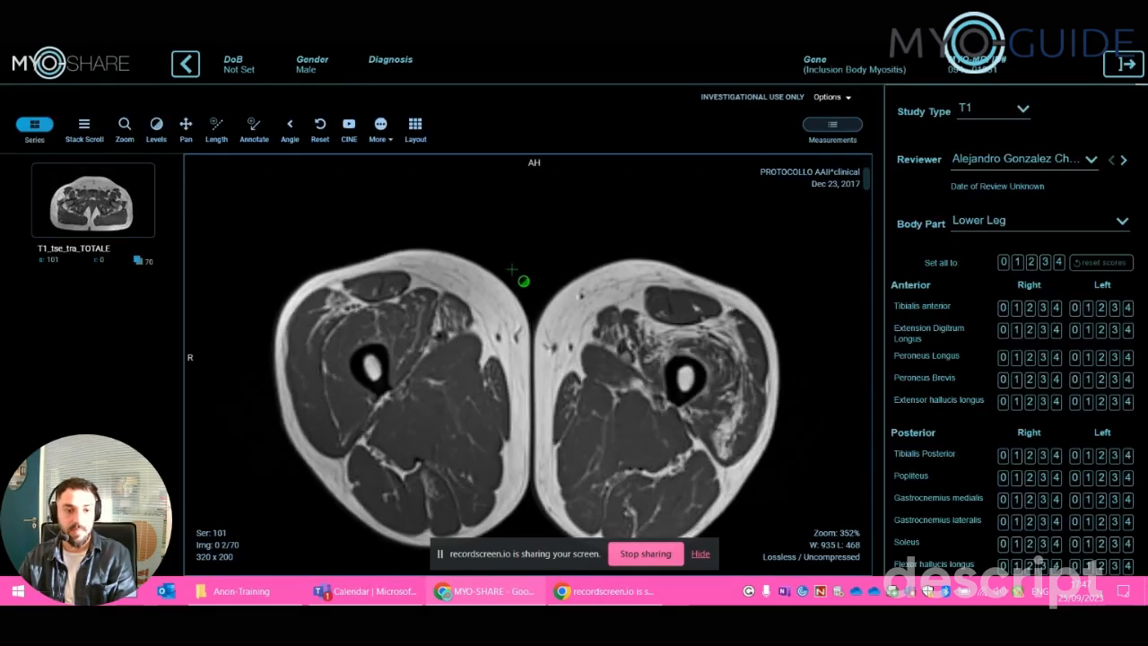
pyautogui.scroll(-4, 513, 309)
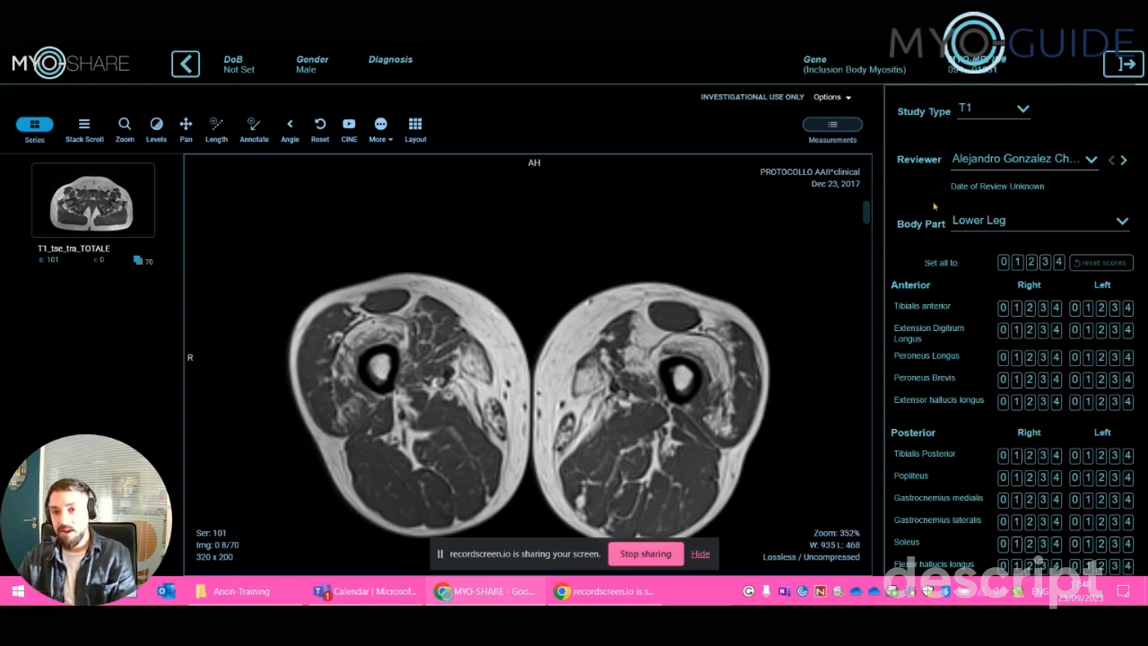
pyautogui.scroll(-1, 1018, 263)
pyautogui.click(1029, 292)
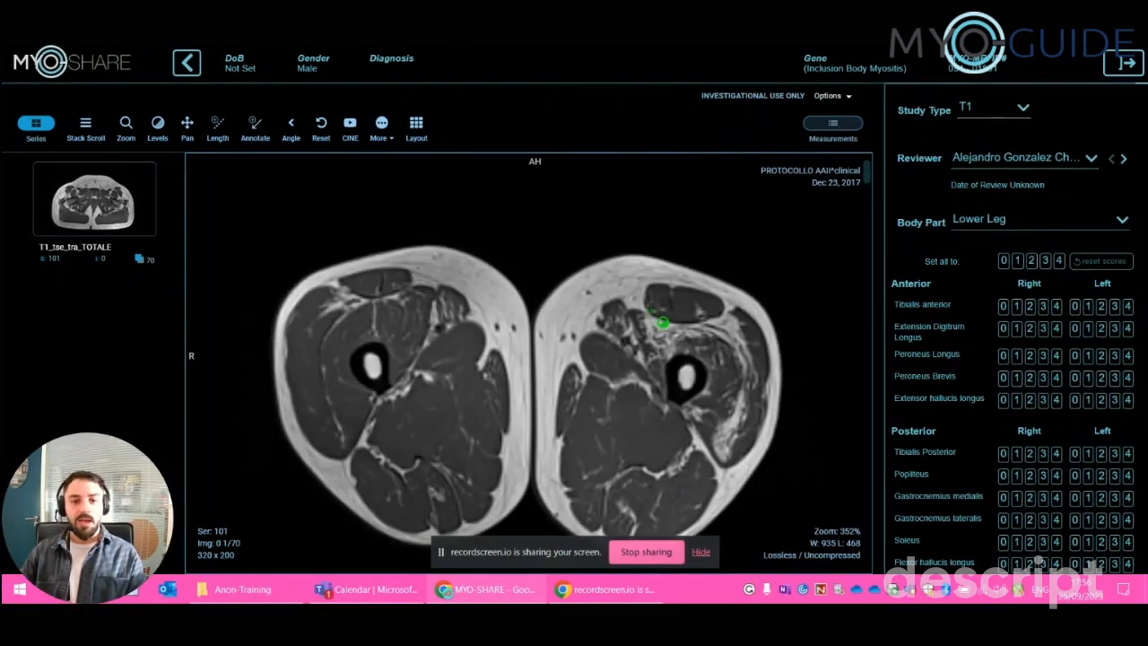
pyautogui.click(188, 65)
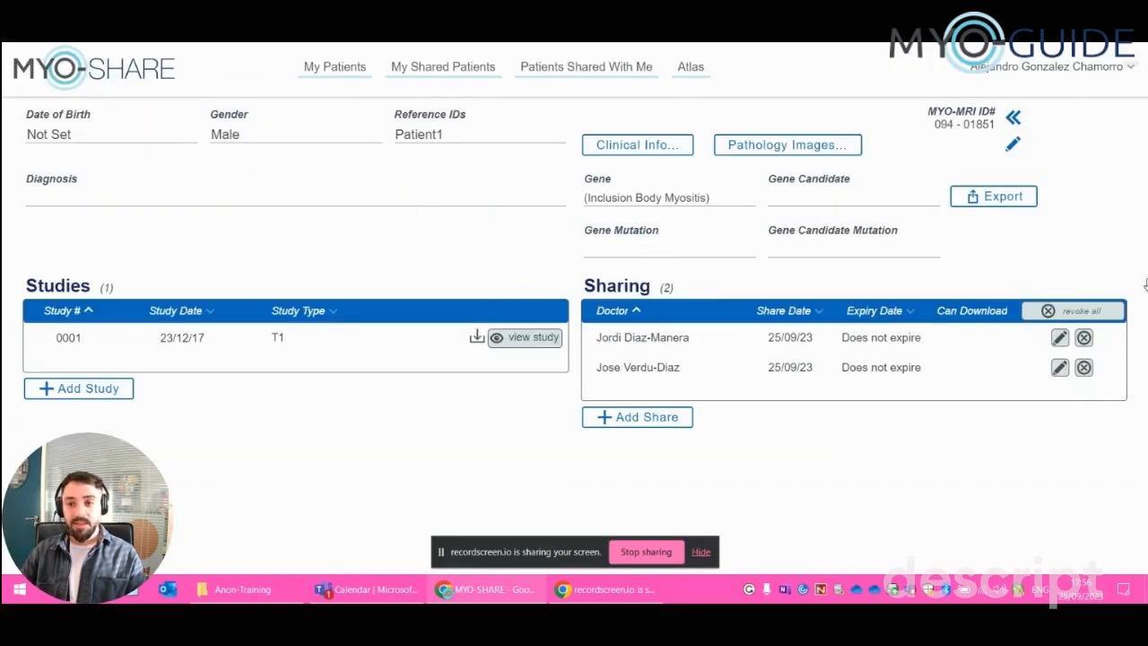
# Edit the patient's details, setting the gender to Female and the gene to TTN, and save the patient.
pyautogui.click(1014, 148)
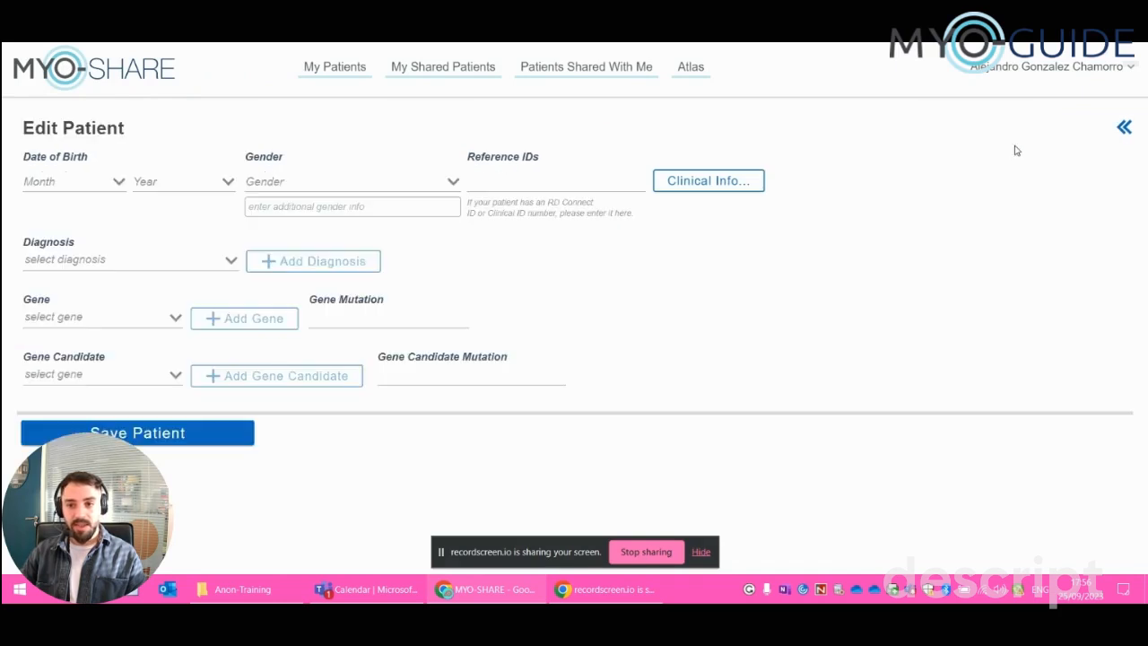
pyautogui.click(453, 183)
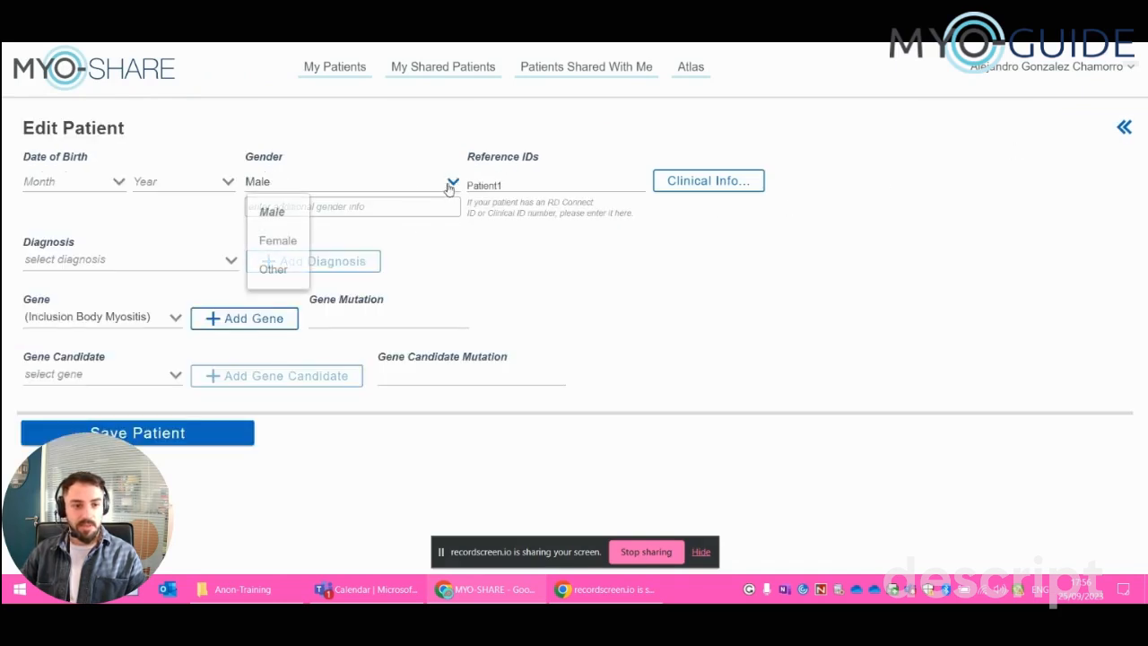
pyautogui.click(278, 241)
pyautogui.tripleClick(106, 318)
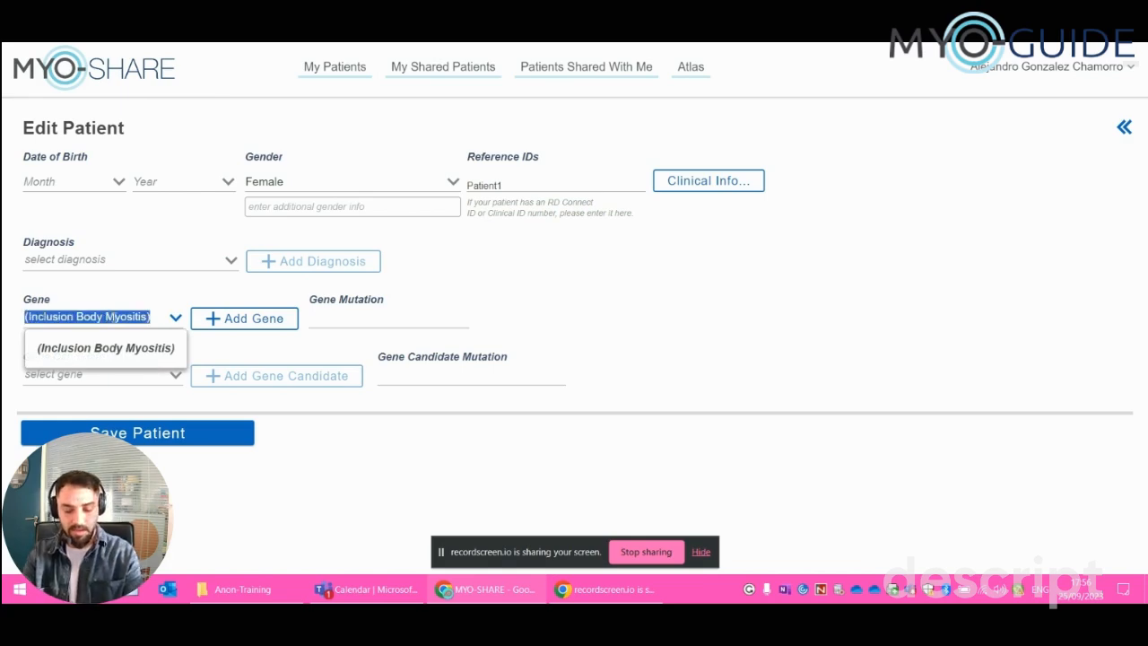
pyautogui.write('ttn')
pyautogui.click(45, 350)
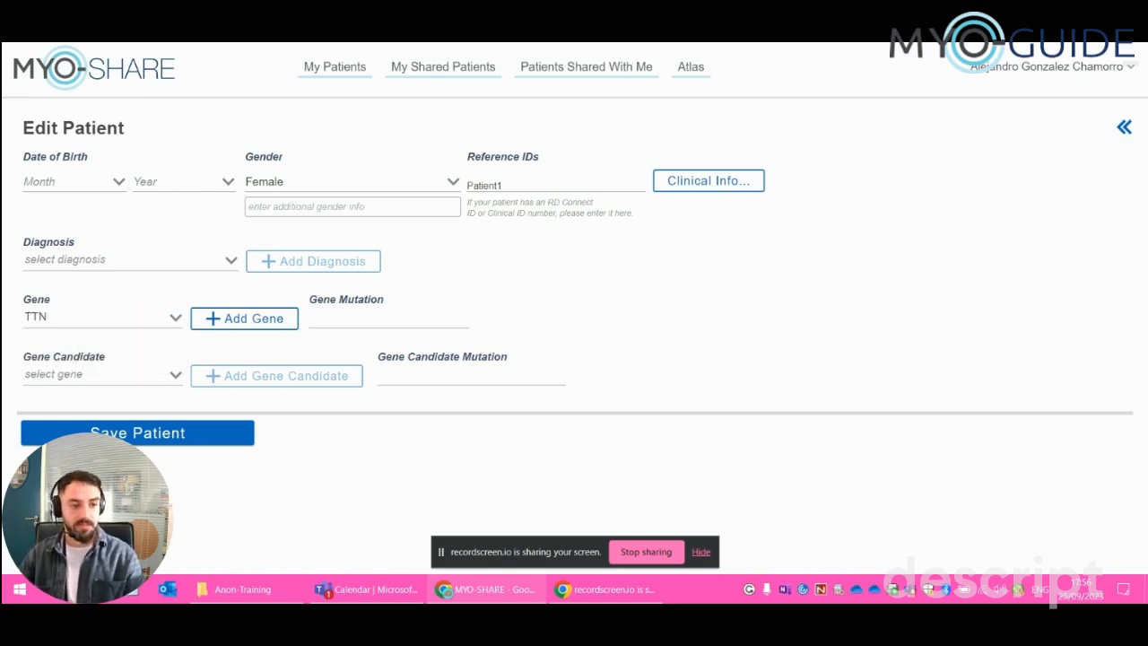
pyautogui.click(148, 434)
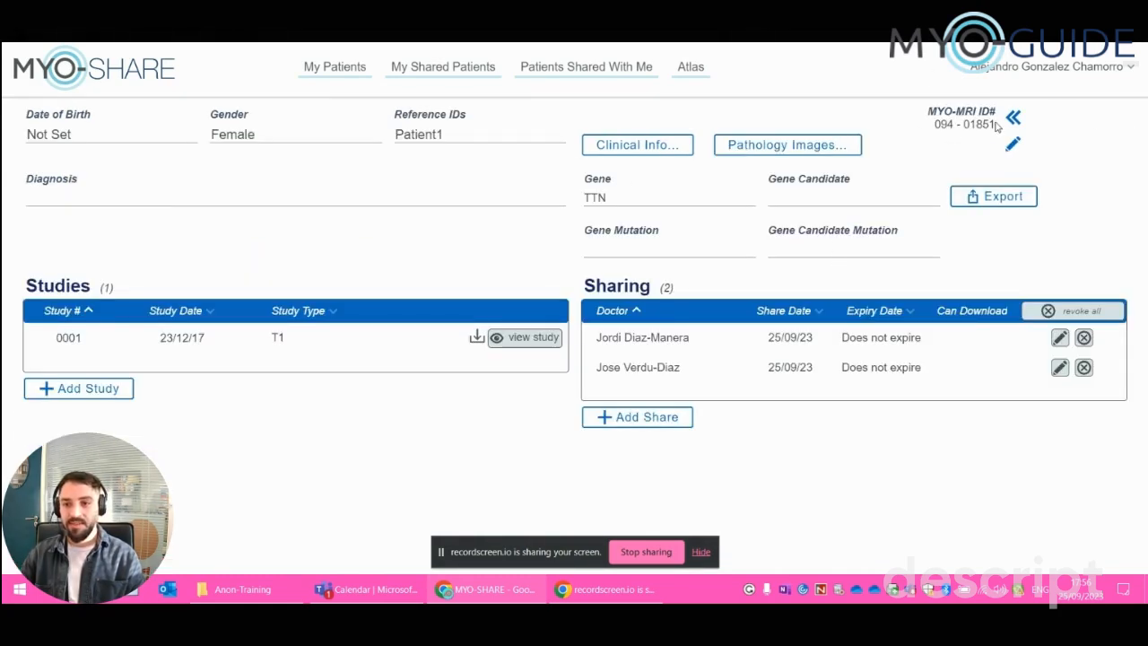
# Highlight the patient's MYO-MRI ID and look for the patient near the end of the My Patients list.
pyautogui.moveTo(995, 126); pyautogui.dragTo(933, 127)
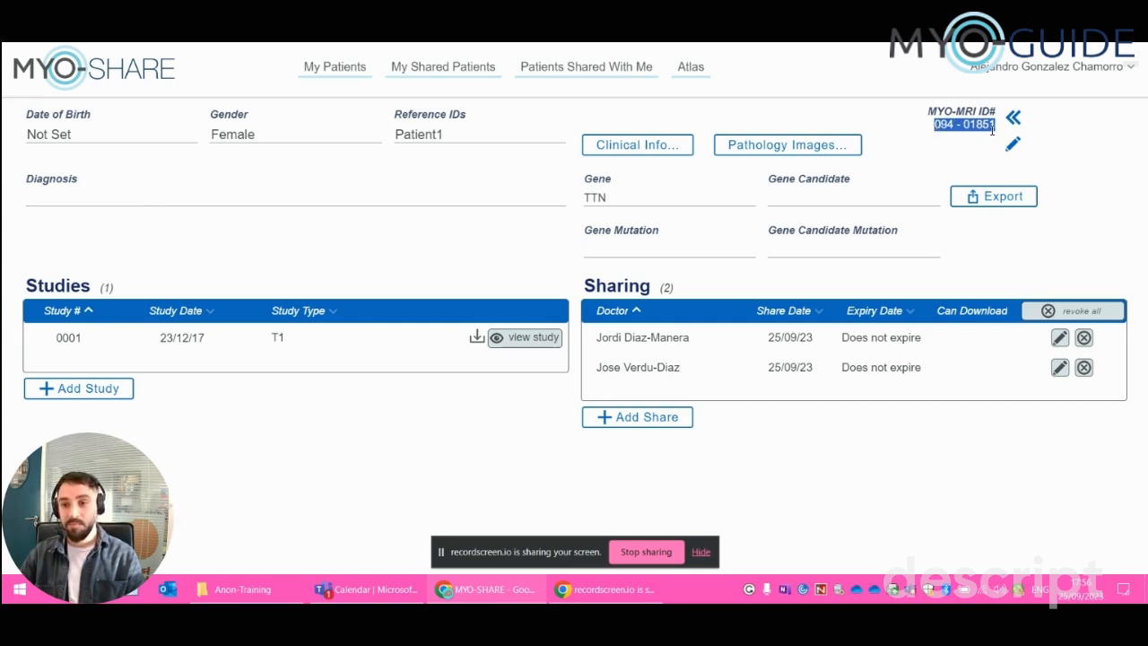
pyautogui.click(323, 69)
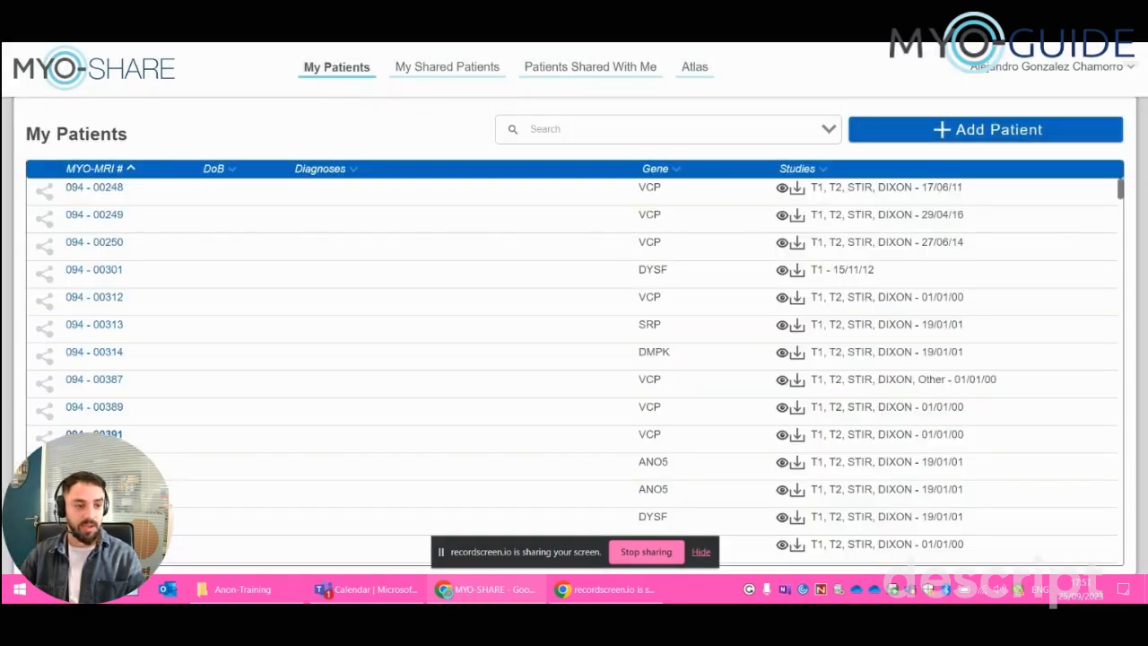
pyautogui.moveTo(1119, 193); pyautogui.dragTo(1119, 549)
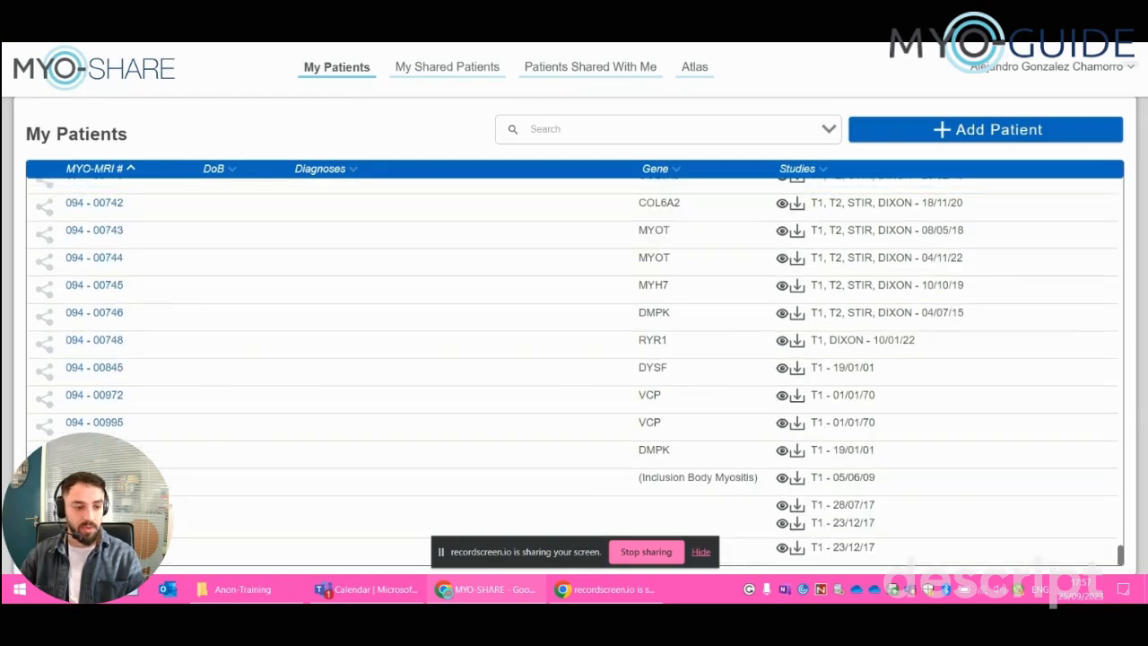